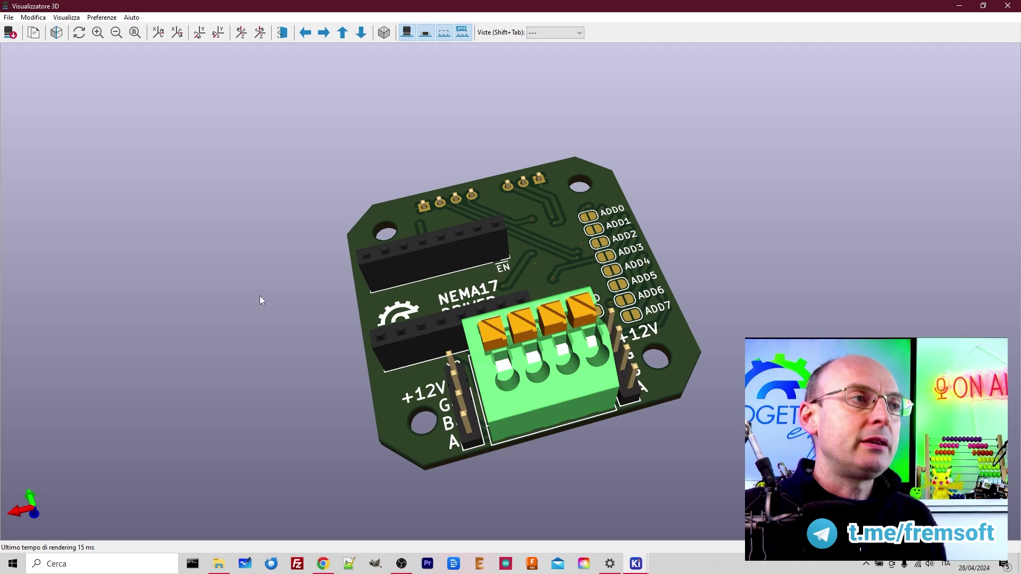
Generate the board's component placement files in the gerber/ folder as CSV in millimetres, with separate files for front and back.
{"action": "left_click_drag", "start_coordinate": [261, 301], "coordinate": [287, 314]}
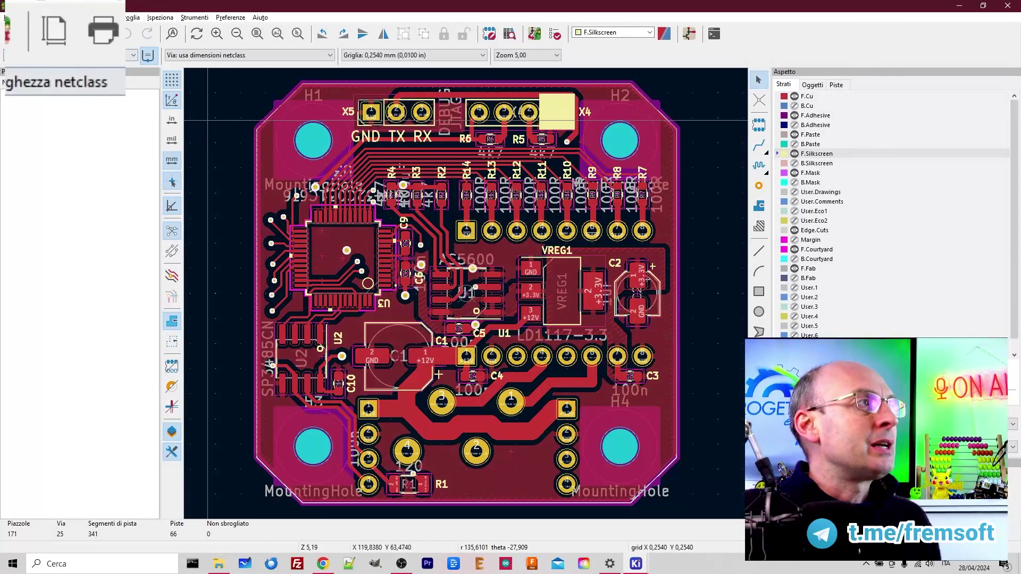
{"action": "left_click", "coordinate": [8, 17]}
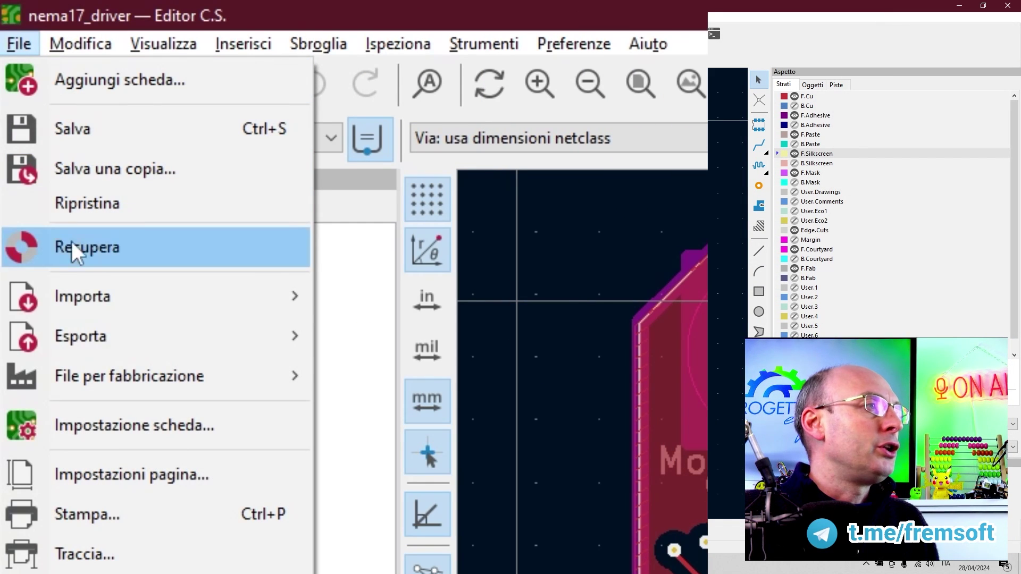
{"action": "mouse_move", "coordinate": [92, 382]}
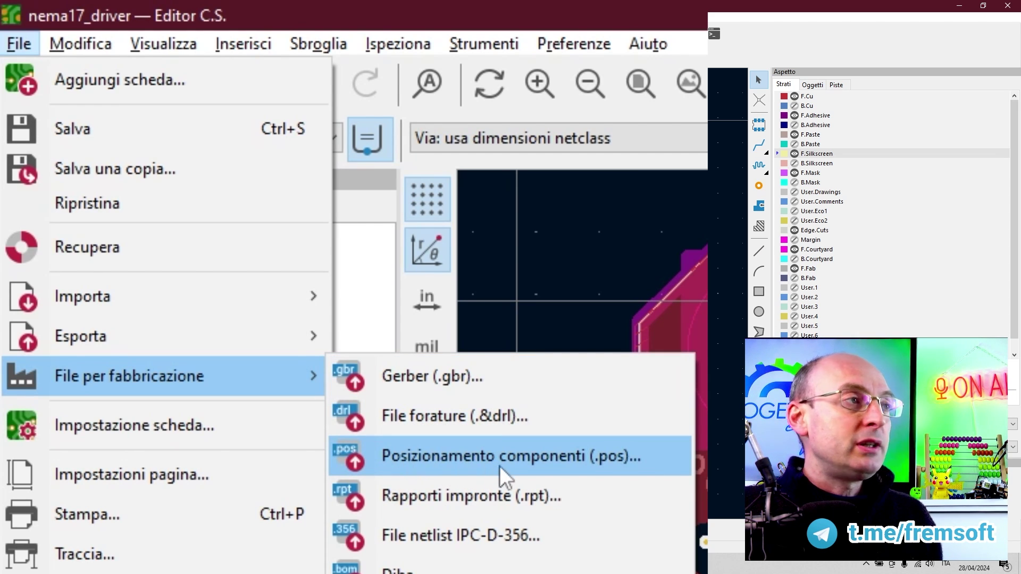
{"action": "left_click", "coordinate": [537, 458]}
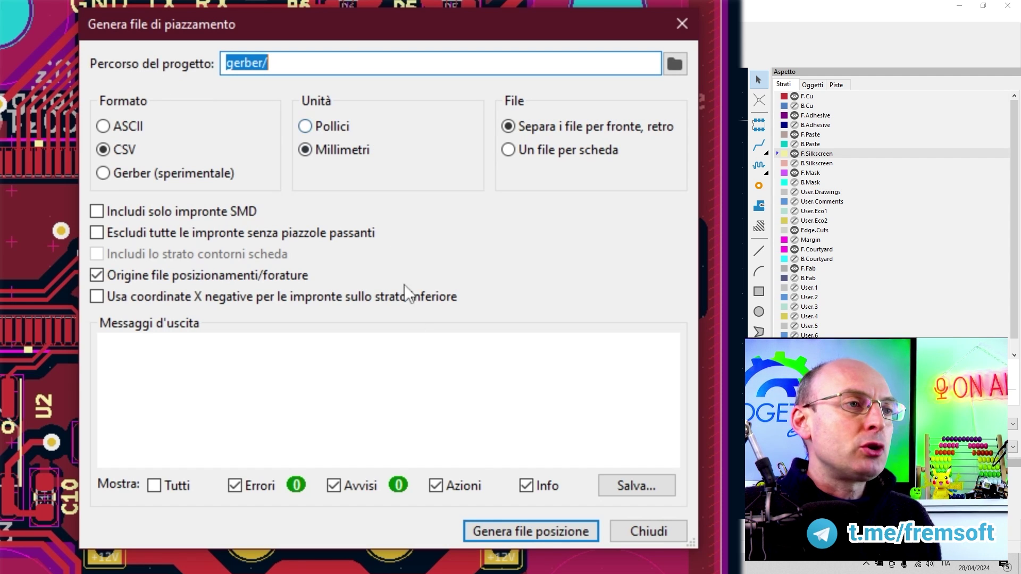
{"action": "left_click", "coordinate": [533, 536]}
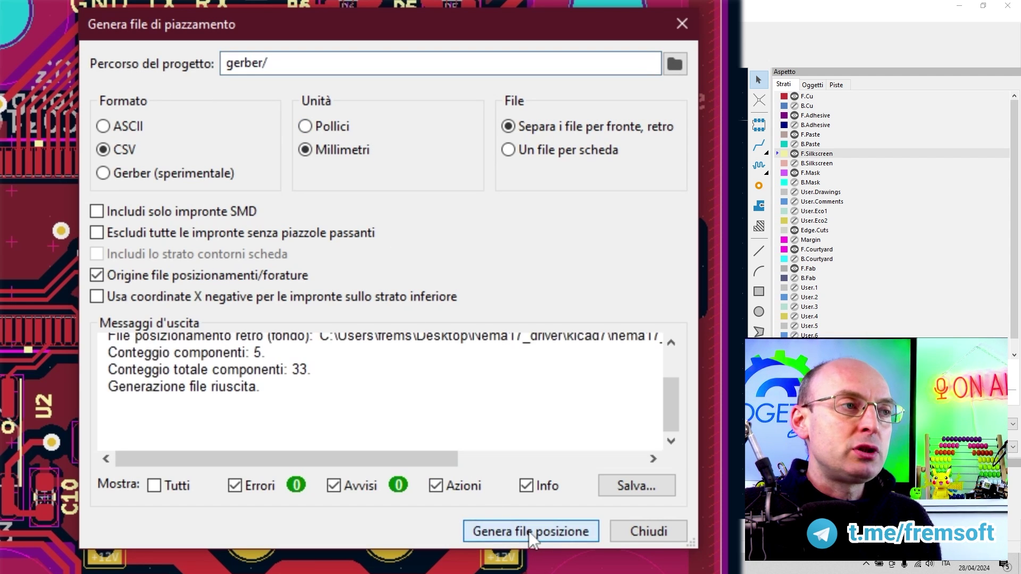
Check the output paths of the generated top and bottom position files, and close the placement file dialog.
{"action": "scroll", "coordinate": [290, 393], "scroll_direction": "up", "scroll_amount": 1}
{"action": "scroll", "coordinate": [329, 373], "scroll_direction": "right", "scroll_amount": 5}
{"action": "double_click", "coordinate": [543, 352]}
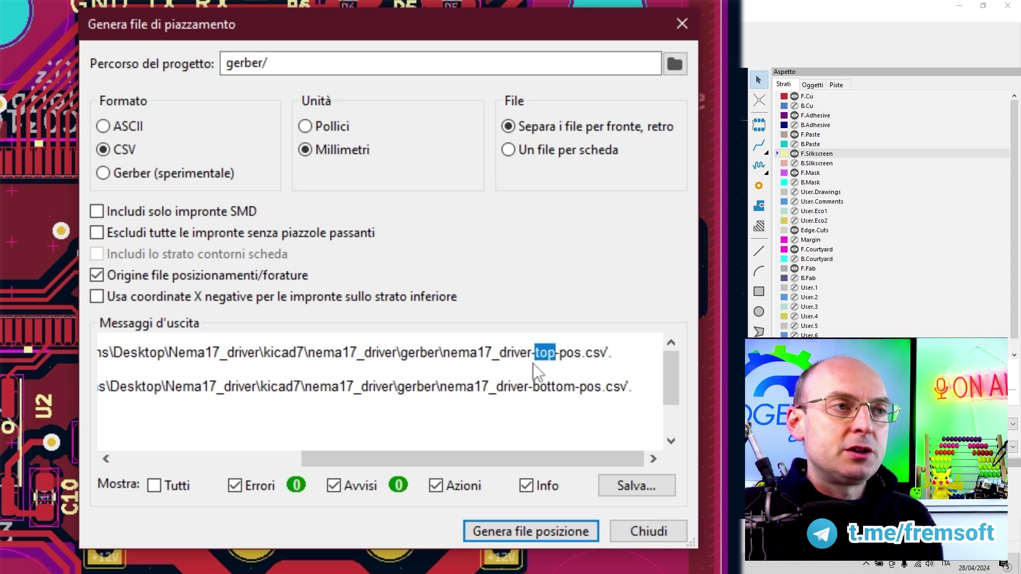
{"action": "triple_click", "coordinate": [536, 351]}
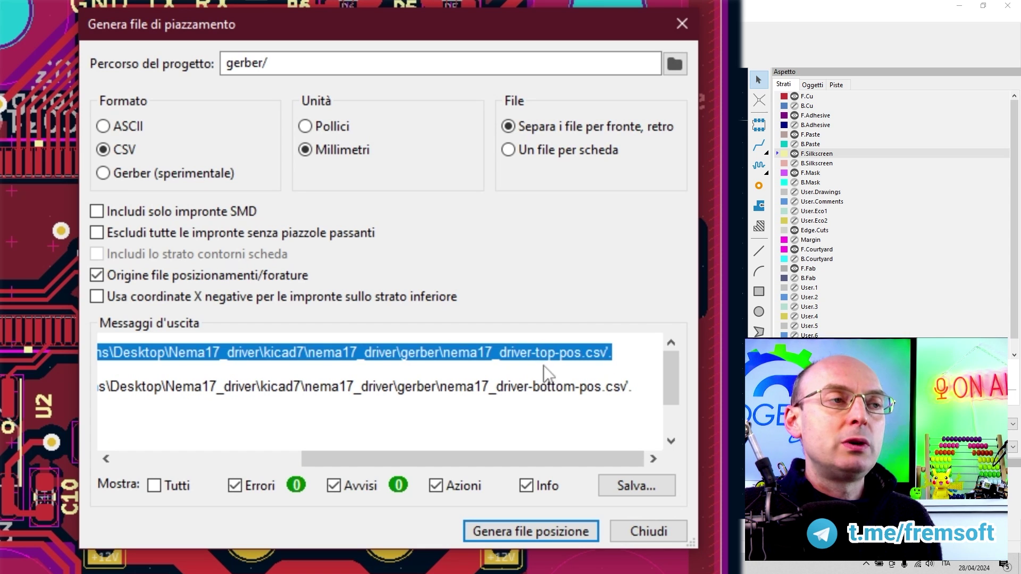
{"action": "triple_click", "coordinate": [543, 386]}
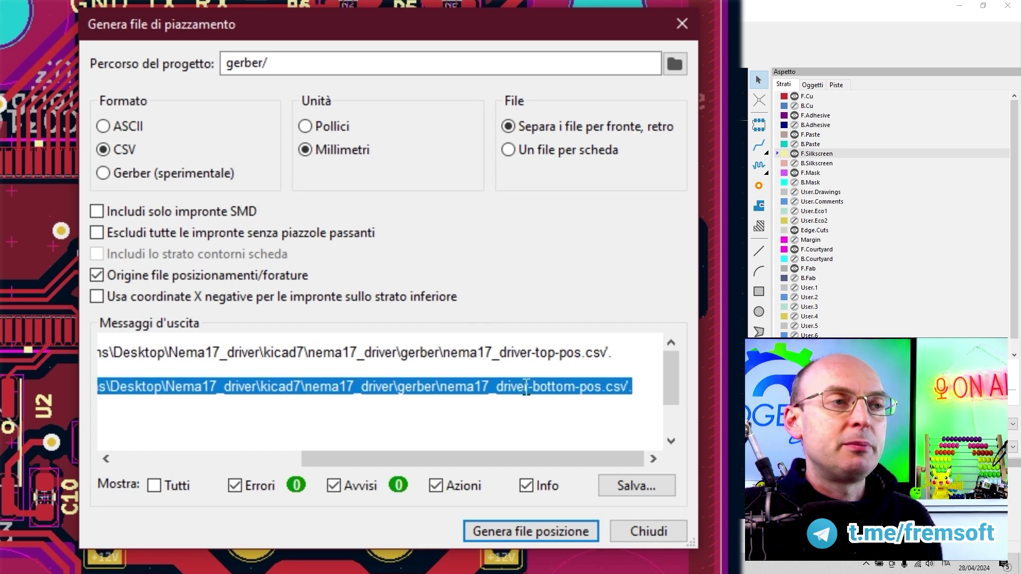
{"action": "left_click", "coordinate": [534, 386]}
{"action": "left_click_drag", "start_coordinate": [530, 387], "coordinate": [580, 386]}
{"action": "left_click", "coordinate": [680, 19]}
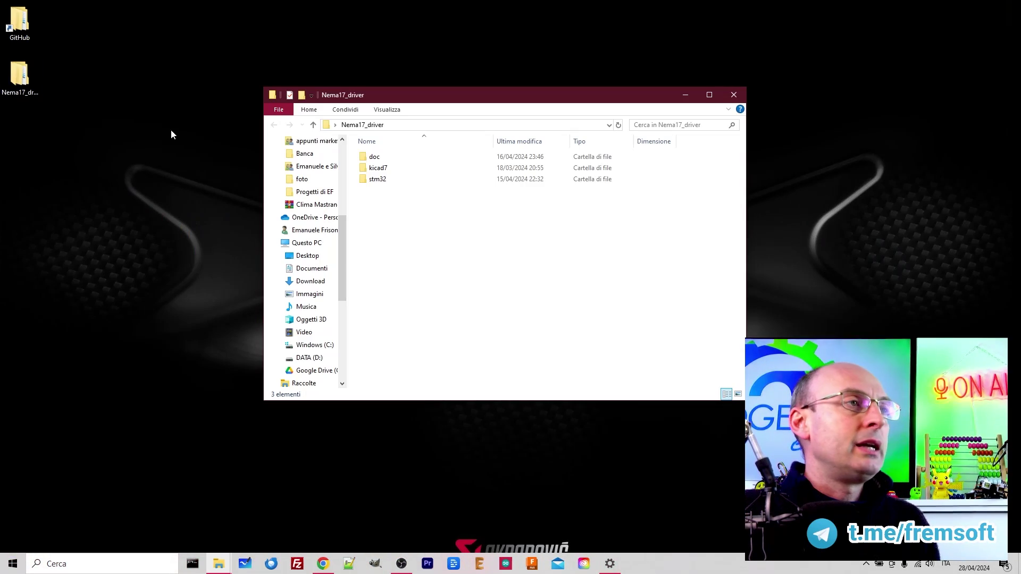
In File Explorer, browse to Nema17_driver\kicad7\nema17_driver\gerber and open nema17_driver-bottom-pos.csv in Notepad++.
{"action": "double_click", "coordinate": [378, 168]}
{"action": "double_click", "coordinate": [378, 157]}
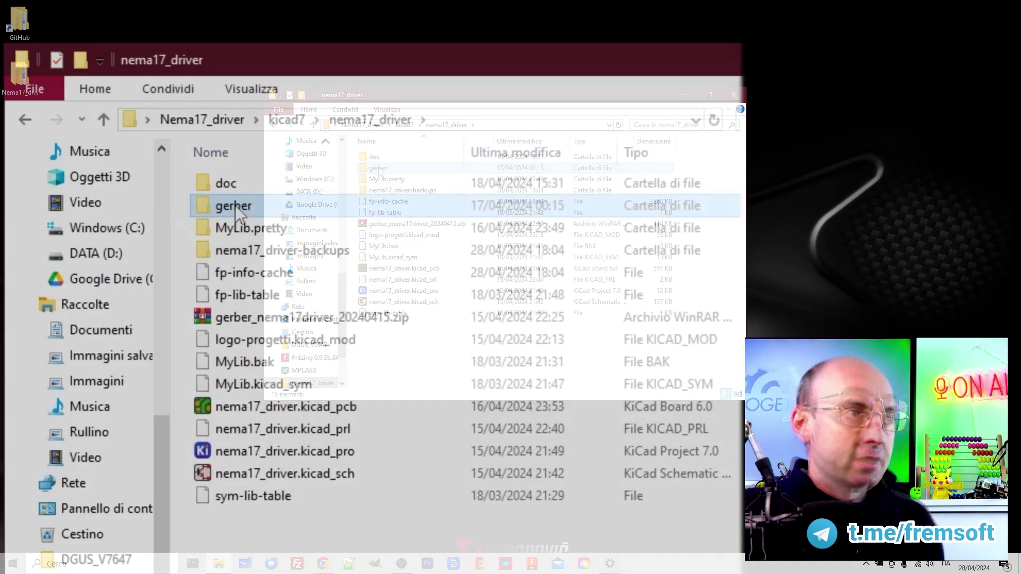
{"action": "double_click", "coordinate": [234, 206]}
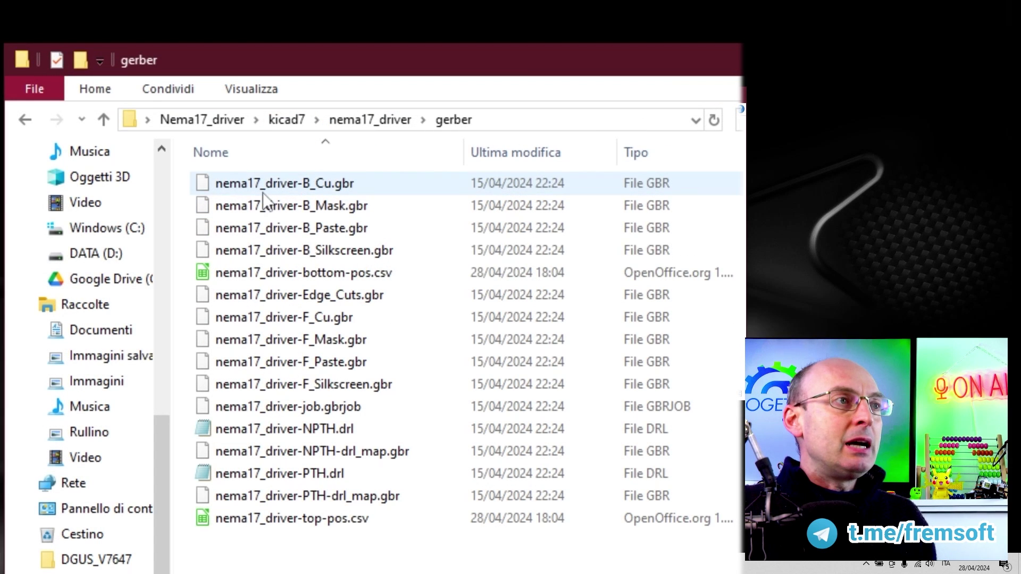
{"action": "left_click", "coordinate": [238, 274]}
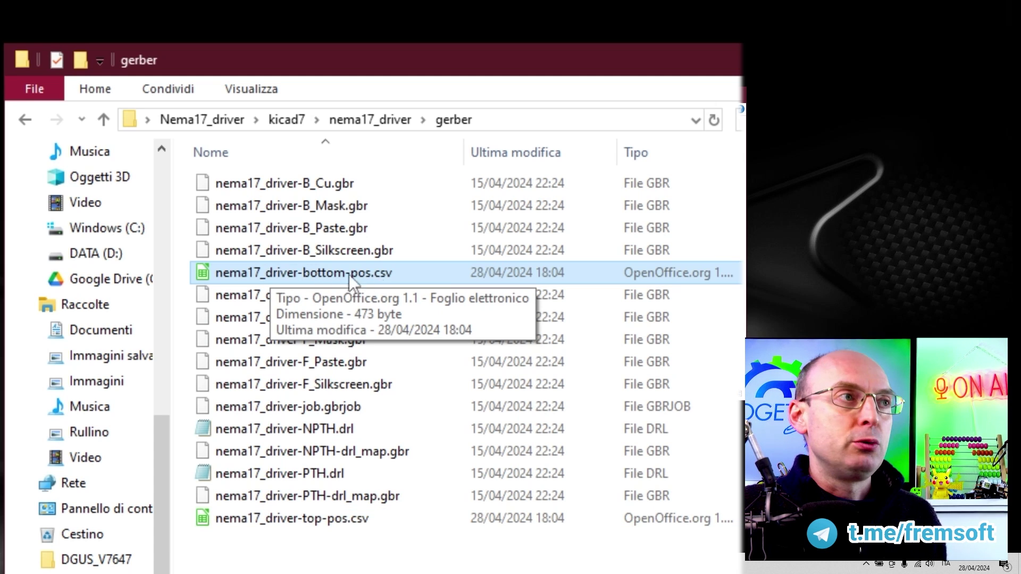
{"action": "right_click", "coordinate": [308, 269]}
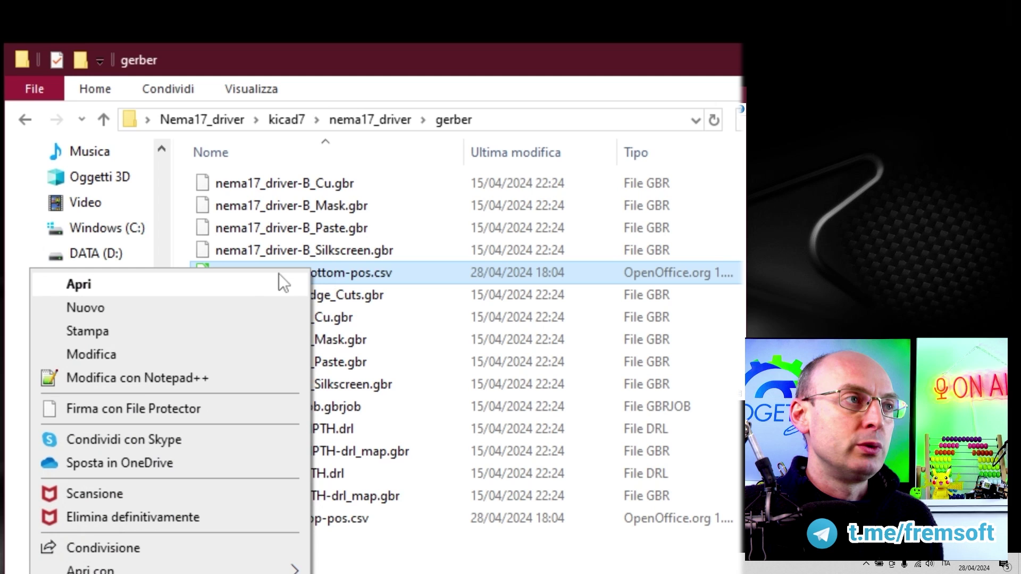
{"action": "left_click", "coordinate": [130, 374]}
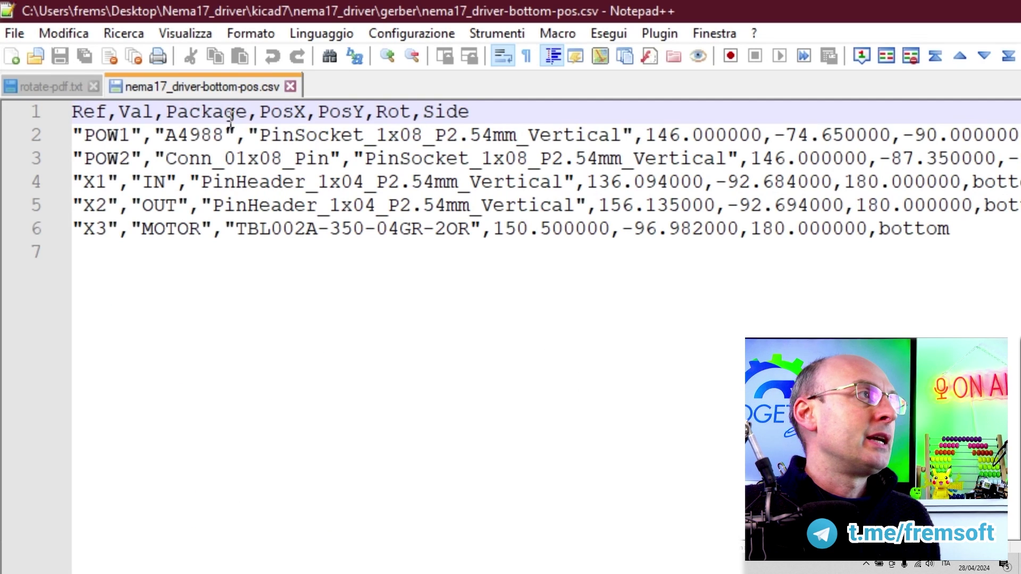
Examine the header fields of the bottom position file: Ref, Val, Package, PosX, PosY, Rot and Side.
{"action": "left_click", "coordinate": [108, 113]}
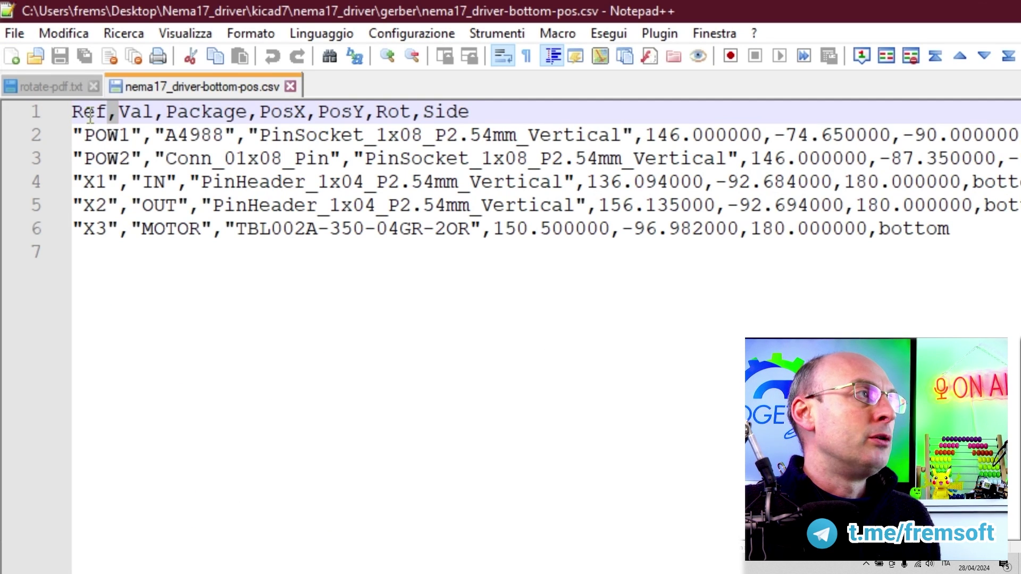
{"action": "double_click", "coordinate": [142, 112]}
{"action": "double_click", "coordinate": [205, 117]}
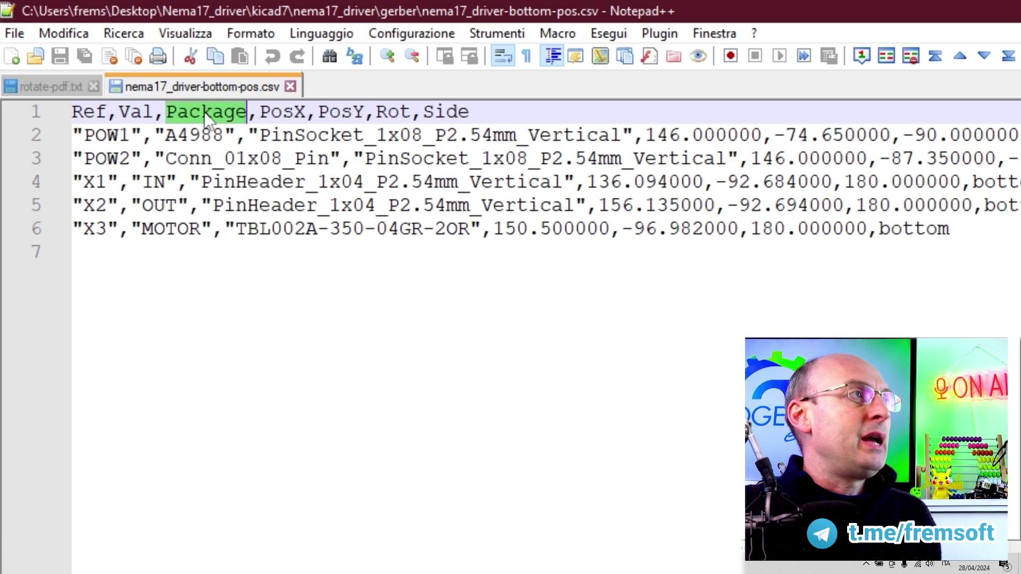
{"action": "double_click", "coordinate": [296, 117]}
{"action": "double_click", "coordinate": [353, 114]}
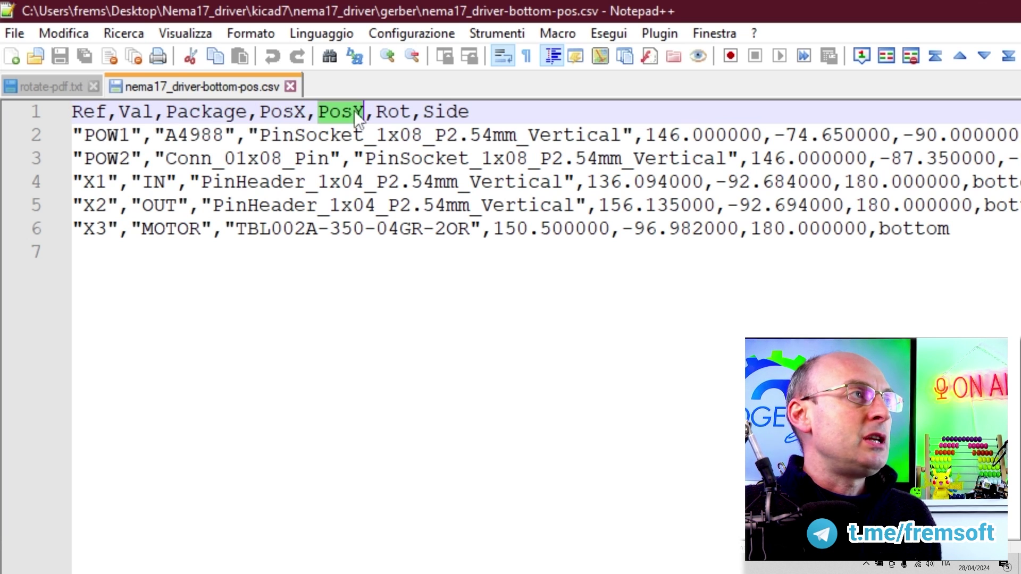
{"action": "double_click", "coordinate": [395, 114]}
{"action": "double_click", "coordinate": [444, 114]}
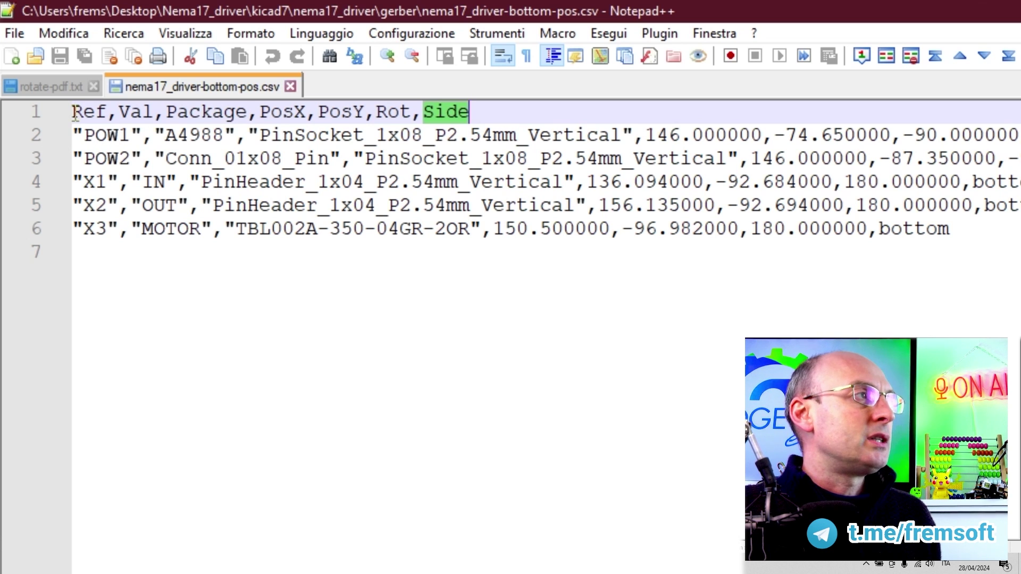
Examine the reference, comma separator, X position and package name in the POW1 component row.
{"action": "left_click_drag", "start_coordinate": [73, 136], "coordinate": [144, 139]}
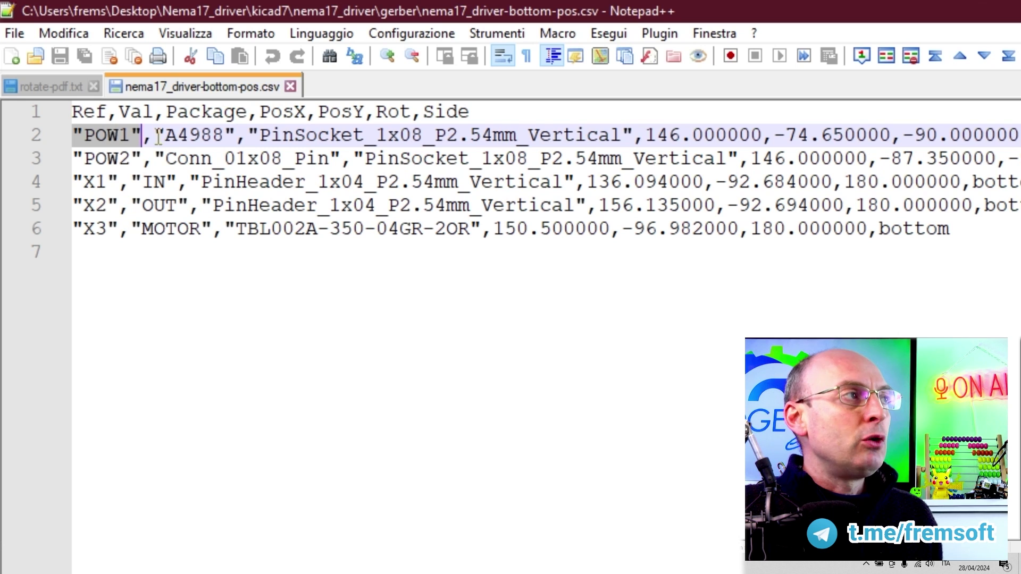
{"action": "left_click", "coordinate": [154, 137]}
{"action": "left_click_drag", "start_coordinate": [142, 137], "coordinate": [154, 138]}
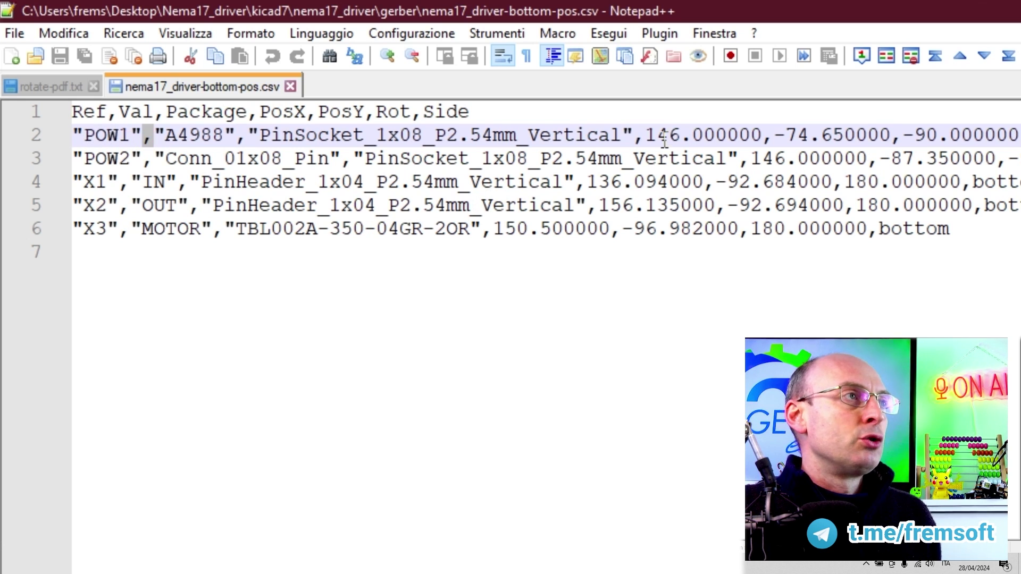
{"action": "left_click", "coordinate": [650, 134]}
{"action": "key", "text": "shift+Right"}
{"action": "key", "text": "shift+Right"}
{"action": "key", "text": "shift+Right"}
{"action": "key", "text": "shift+Right"}
{"action": "key", "text": "shift+Right"}
{"action": "key", "text": "shift+Right"}
{"action": "key", "text": "shift+Right"}
{"action": "key", "text": "shift+Right"}
{"action": "key", "text": "shift+Right"}
{"action": "key", "text": "shift+Right"}
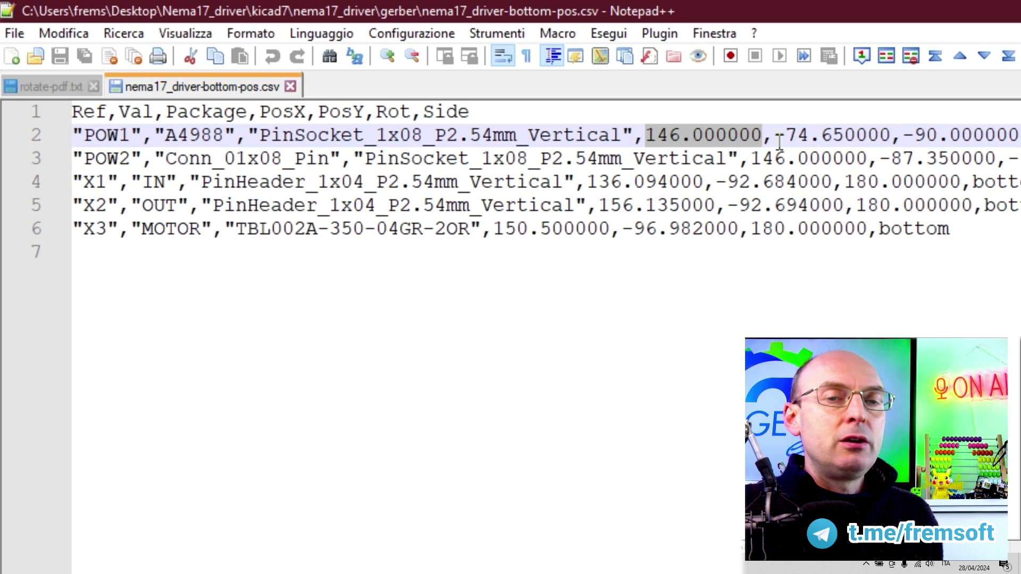
{"action": "left_click_drag", "start_coordinate": [247, 136], "coordinate": [635, 139]}
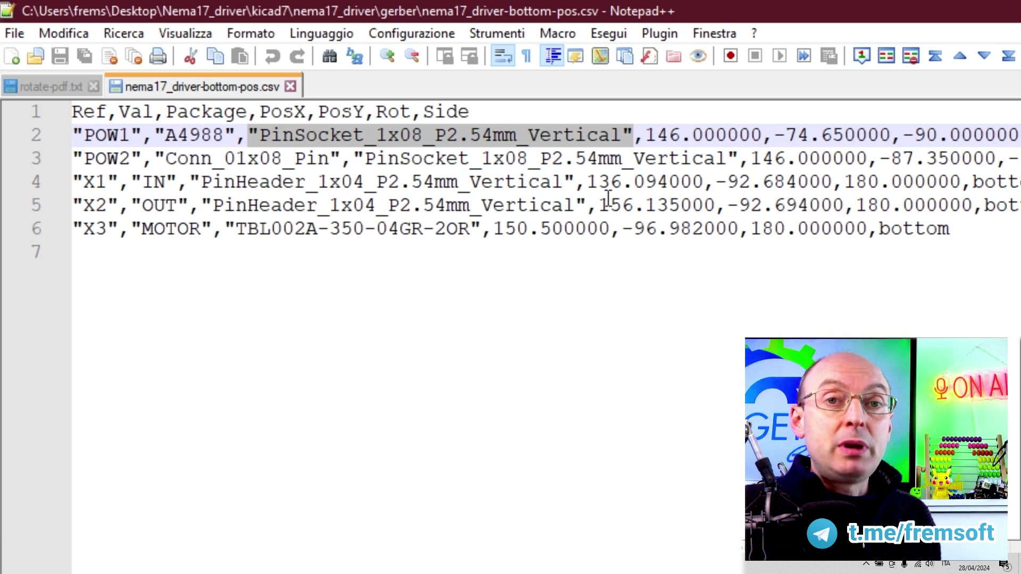
{"action": "left_click", "coordinate": [246, 135]}
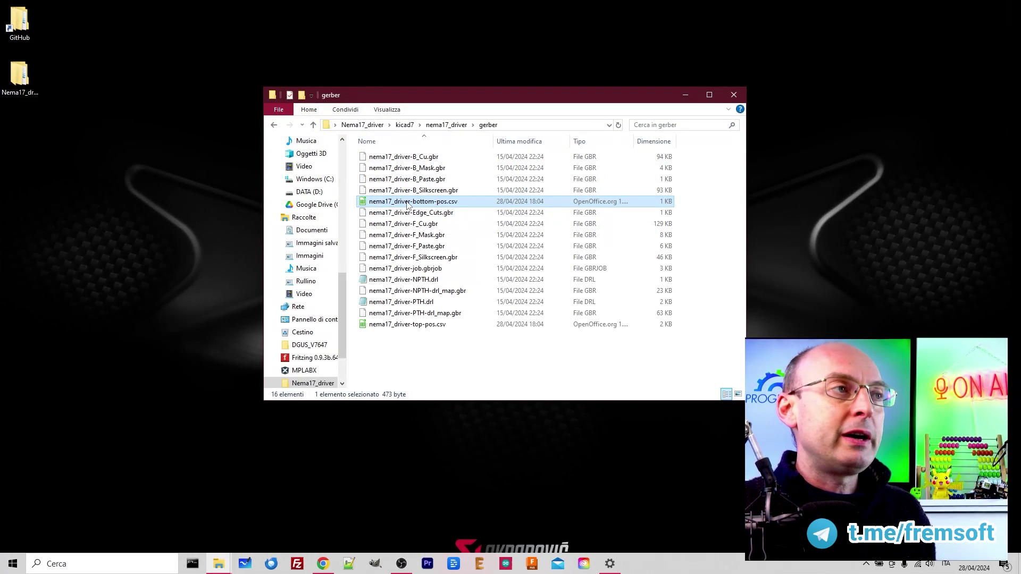
Open nema17_driver-bottom-pos.csv from File Explorer in LibreOffice Calc, checking the column split and string delimiter during text import.
{"action": "double_click", "coordinate": [408, 204]}
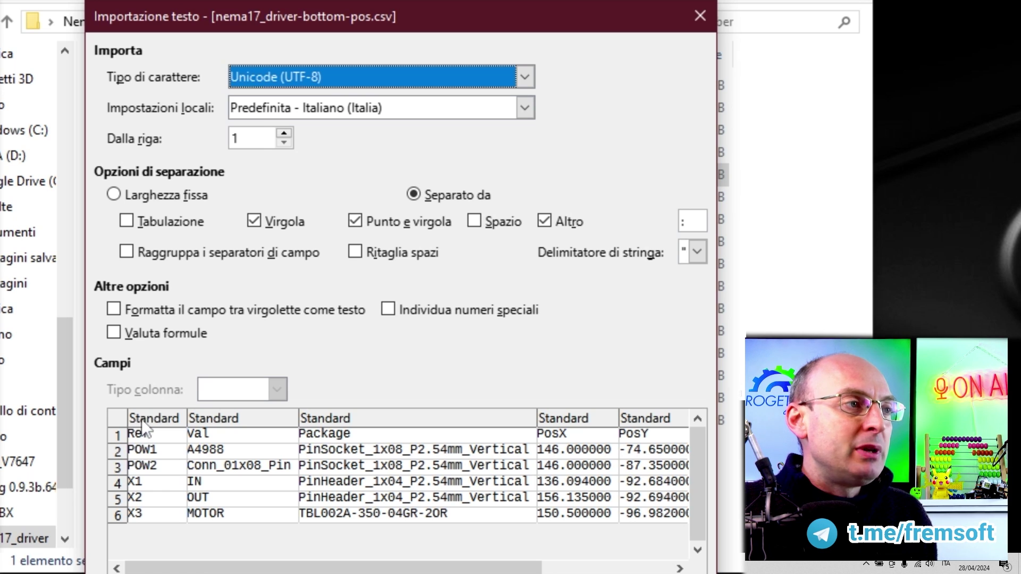
{"action": "left_click", "coordinate": [142, 419]}
{"action": "left_click", "coordinate": [217, 419]}
{"action": "left_click", "coordinate": [372, 418]}
{"action": "left_click", "coordinate": [579, 418]}
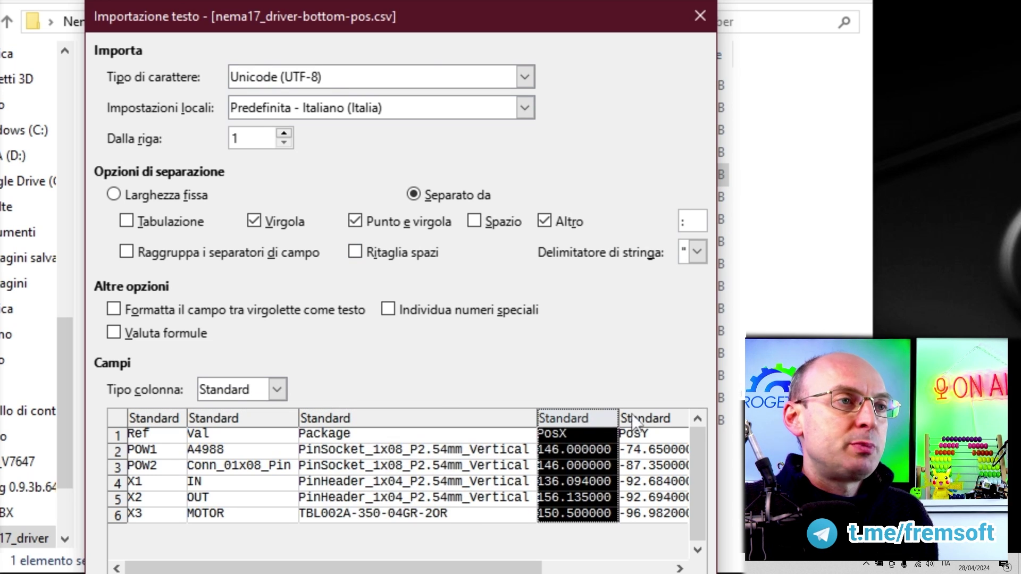
{"action": "left_click", "coordinate": [638, 418]}
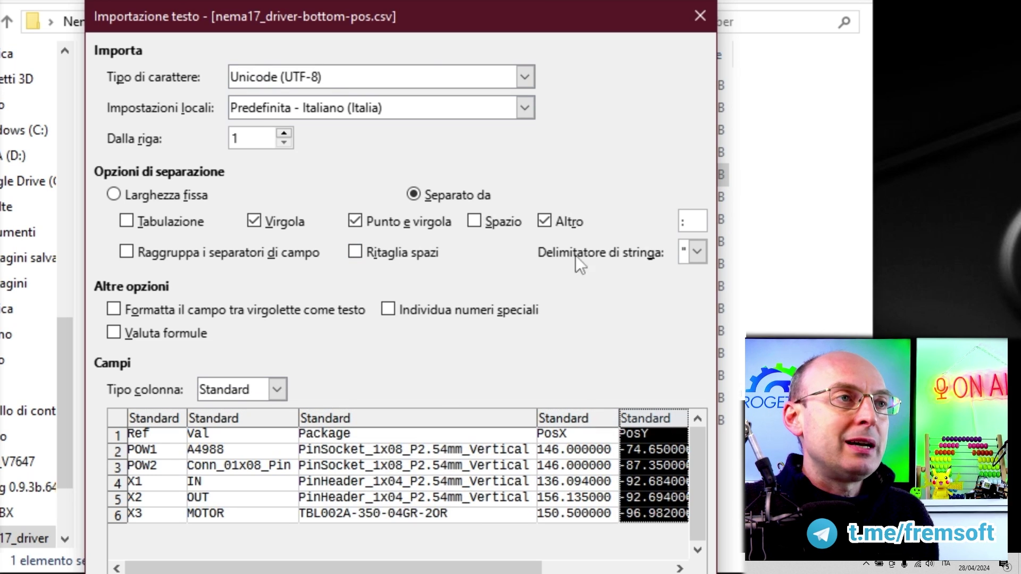
{"action": "left_click", "coordinate": [697, 252]}
{"action": "left_click", "coordinate": [698, 251]}
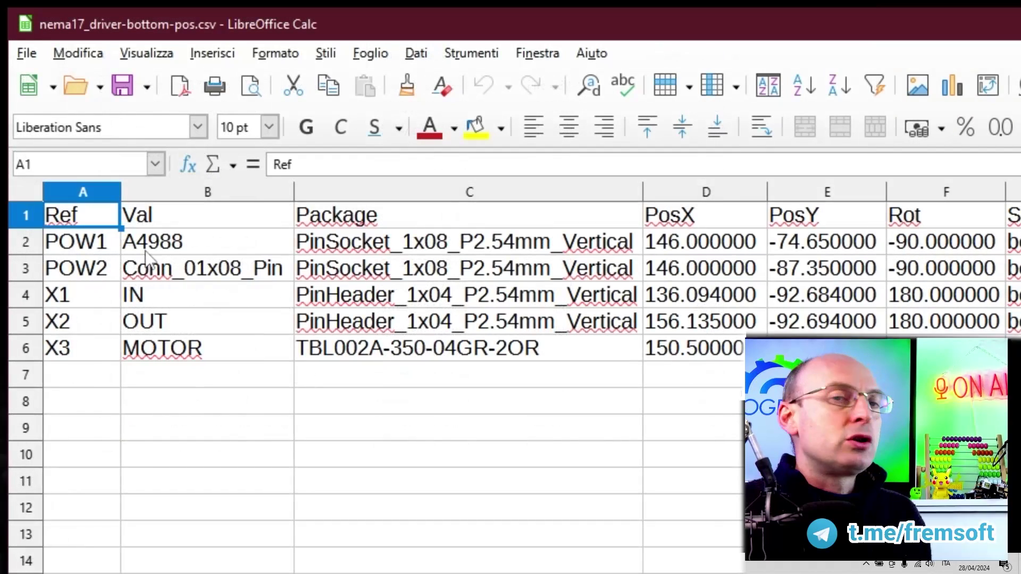
Review the Ref, Val, Package, PosX, PosY, Rot and Side columns of the bottom placement spreadsheet, and close it.
{"action": "left_click", "coordinate": [80, 196]}
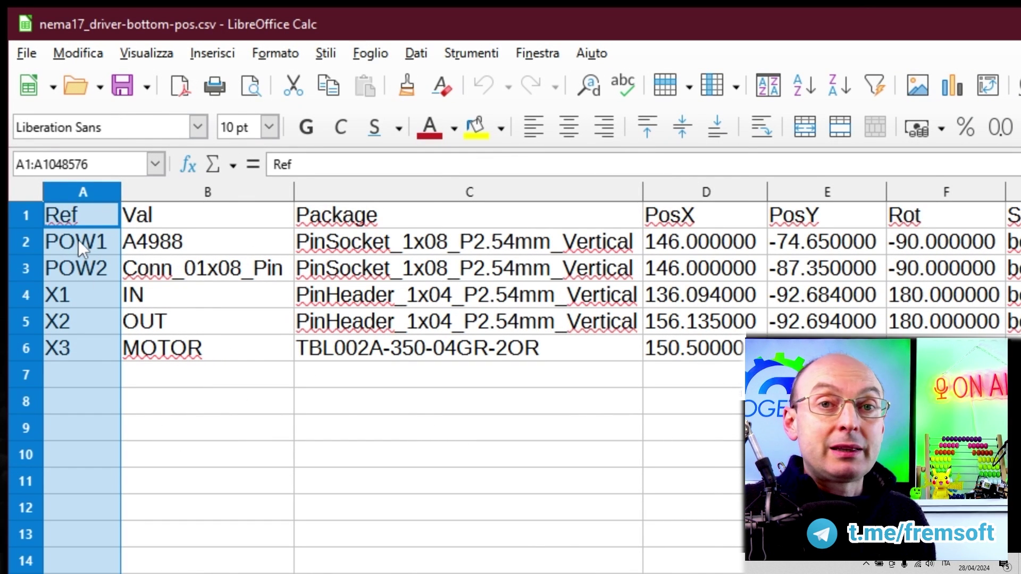
{"action": "left_click", "coordinate": [199, 191]}
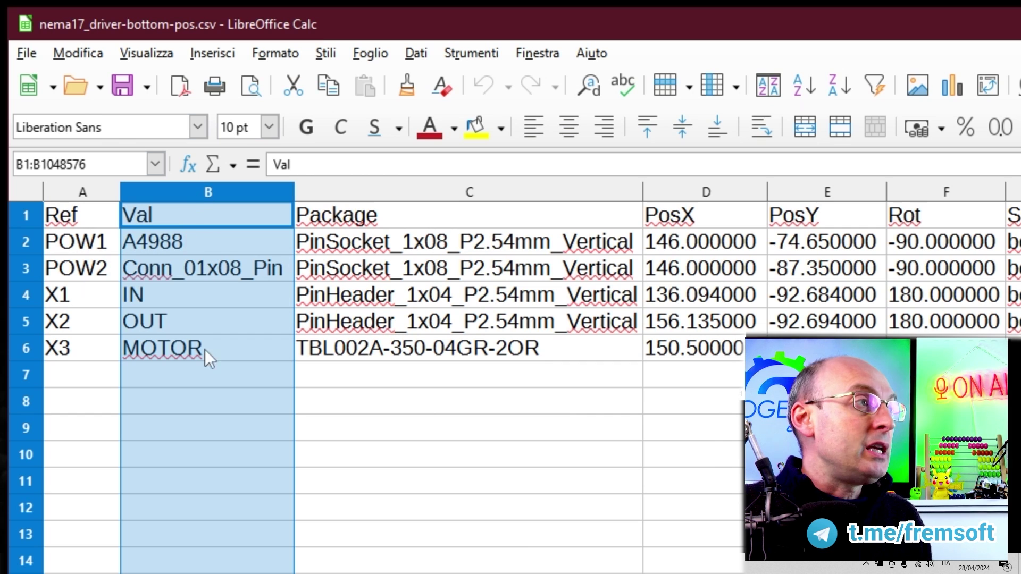
{"action": "left_click", "coordinate": [409, 192]}
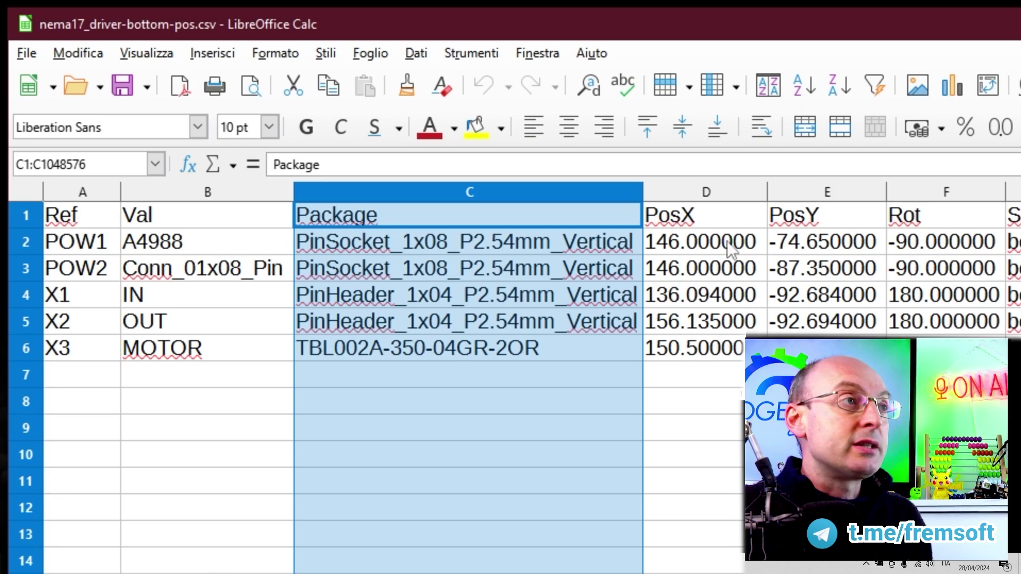
{"action": "left_click", "coordinate": [600, 192]}
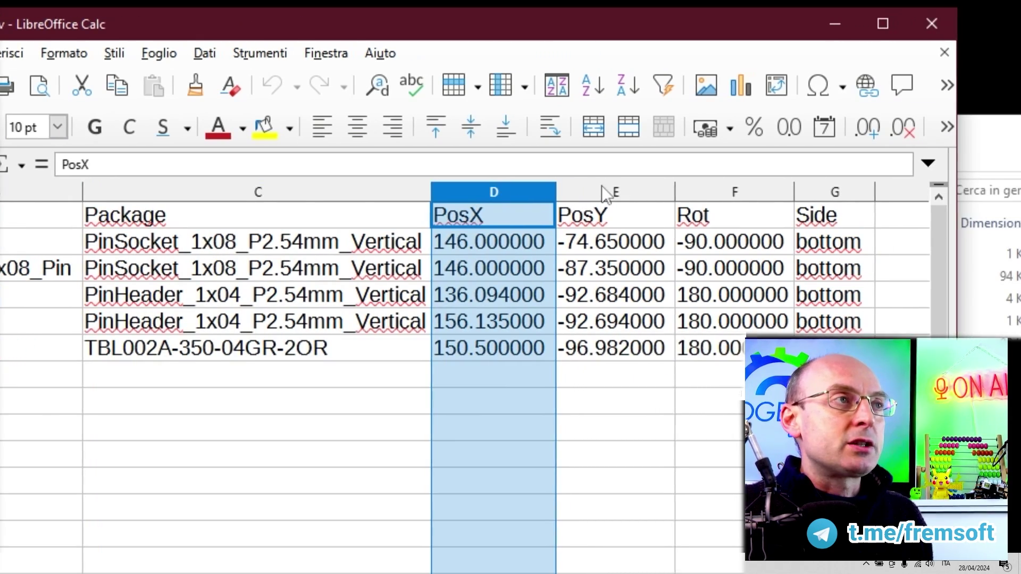
{"action": "left_click", "coordinate": [716, 192]}
{"action": "left_click", "coordinate": [631, 192]}
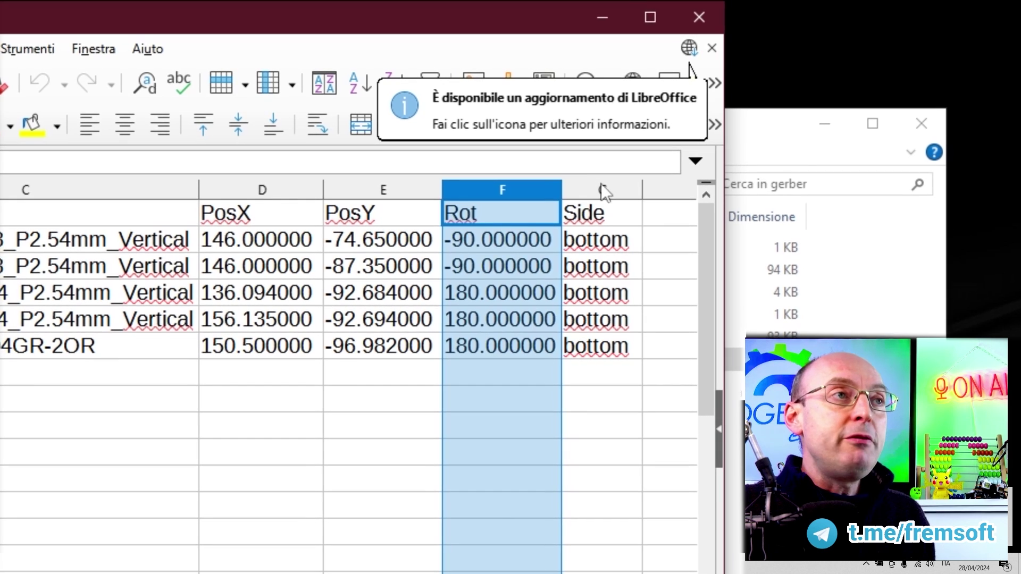
{"action": "left_click", "coordinate": [600, 190]}
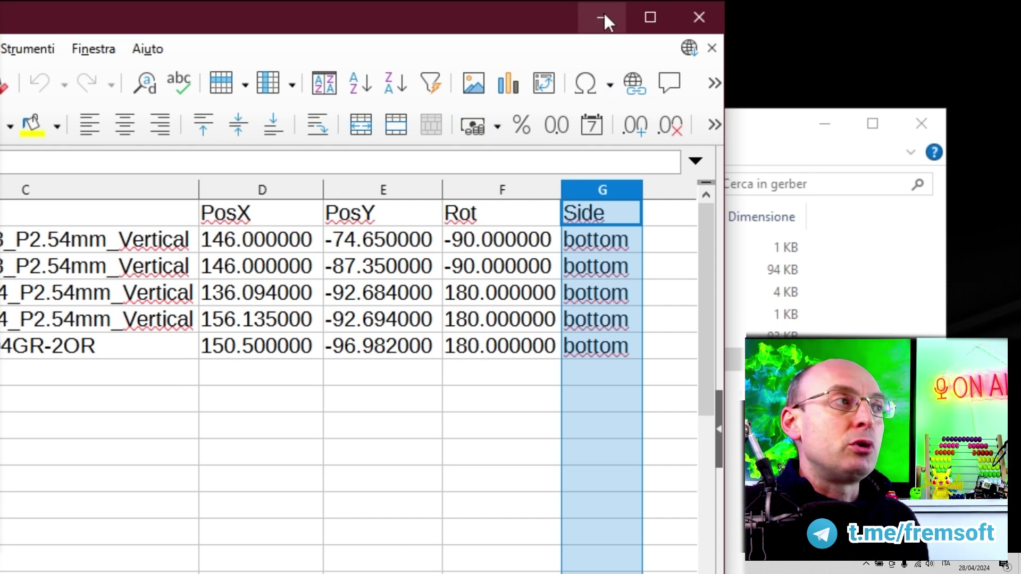
{"action": "left_click", "coordinate": [698, 18]}
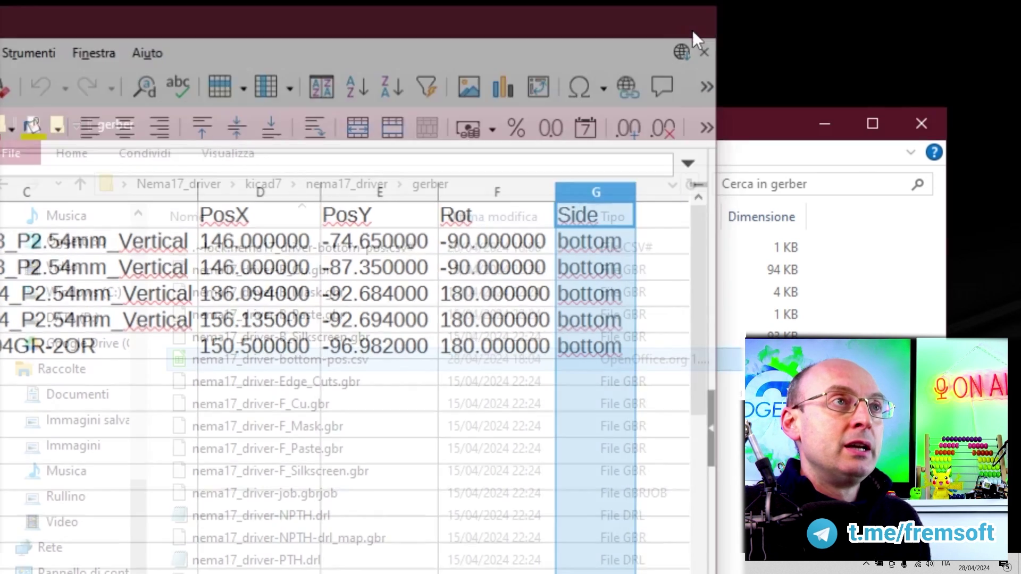
Open nema17_driver-top-pos.csv from File Explorer in LibreOffice Calc, accepting the comma-separated text import.
{"action": "double_click", "coordinate": [298, 573]}
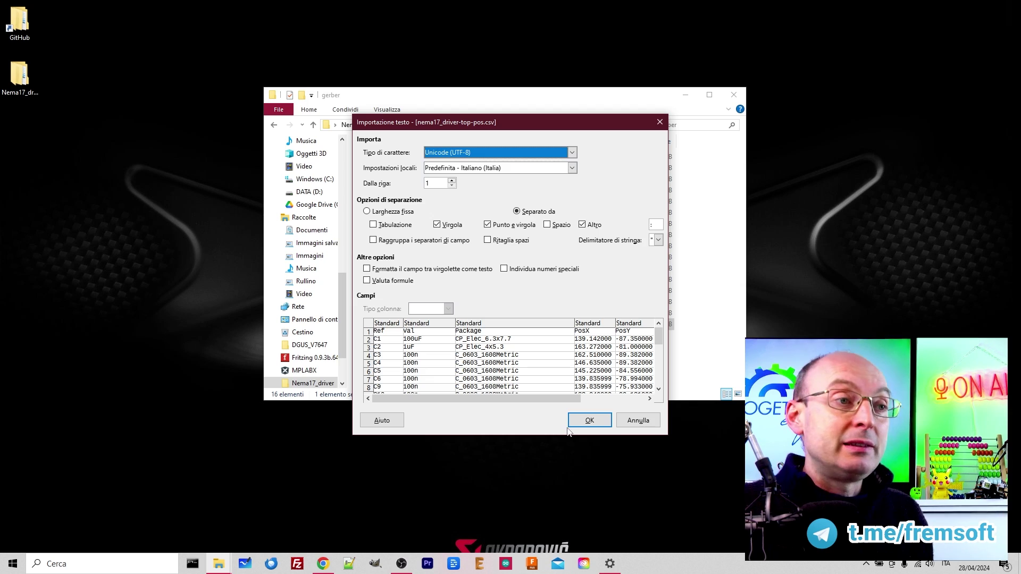
{"action": "left_click", "coordinate": [588, 421]}
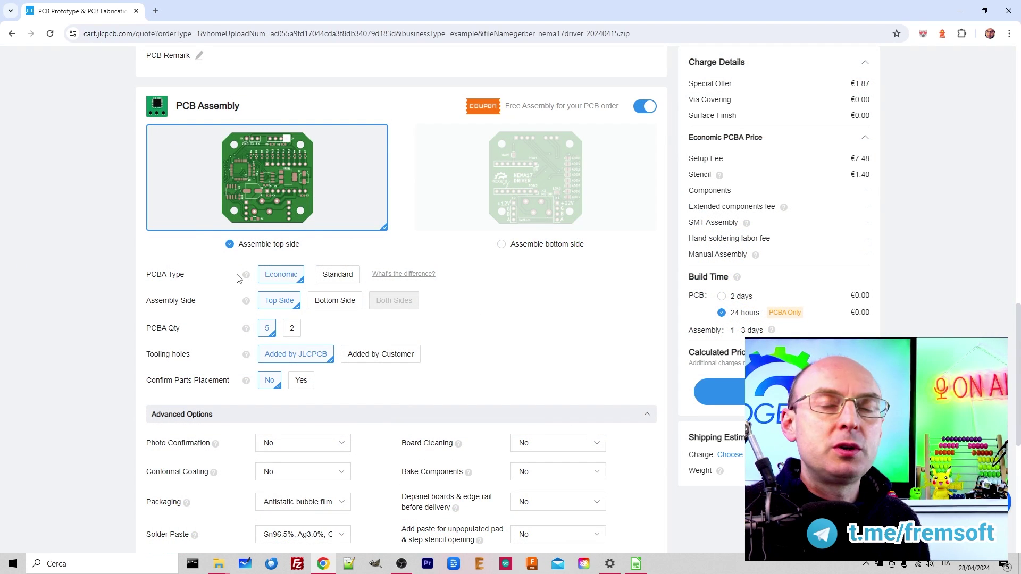
In the browser, confirm the JLCPCB top-side assembly options with PCBA quantity 2 and parts placement confirmation enabled.
{"action": "mouse_move", "coordinate": [246, 275]}
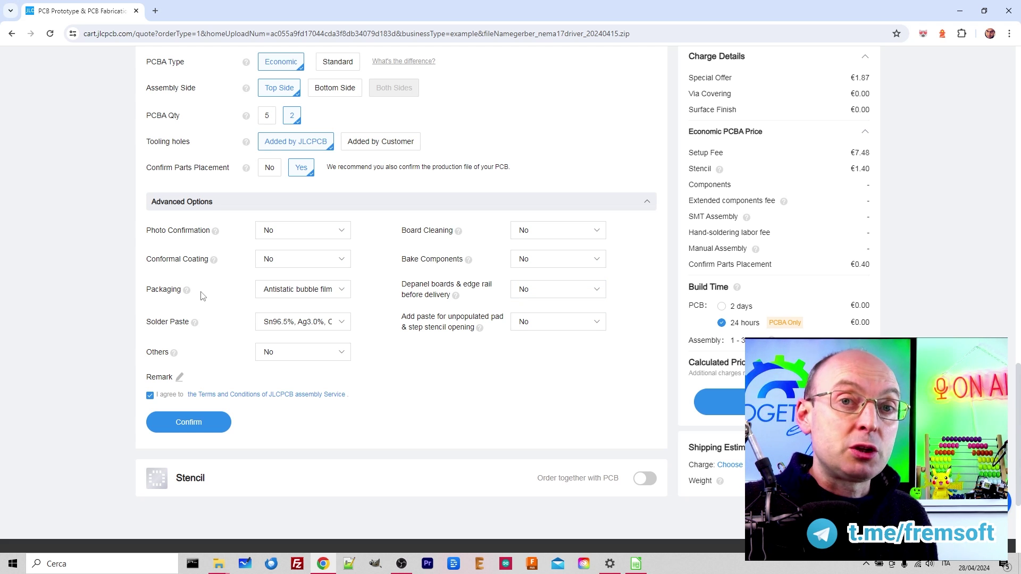
{"action": "left_click", "coordinate": [188, 423]}
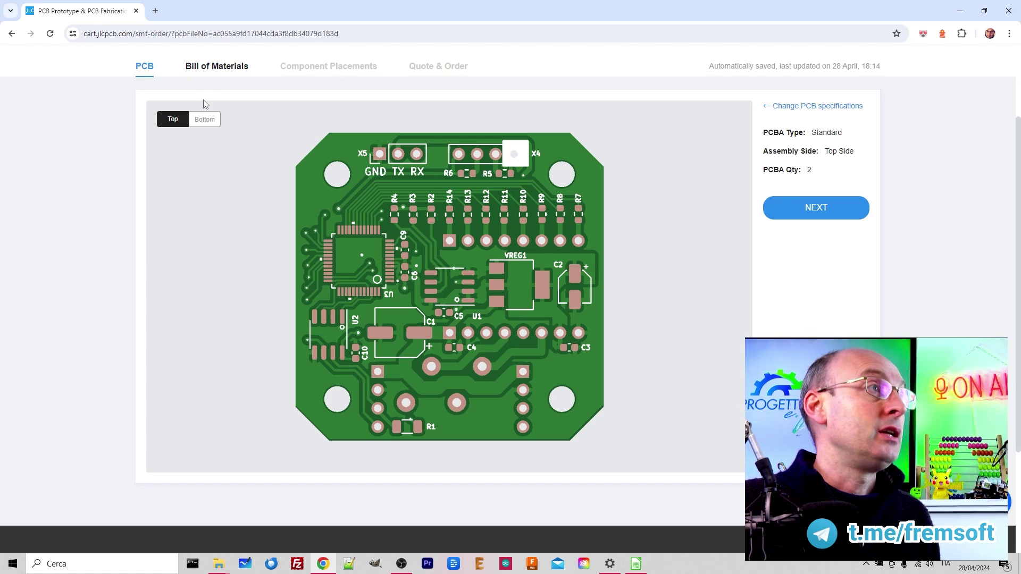
Go to the order's Bill of Materials stage and save the sample BOM file Sample-BOM_JLCSMT.xlsx.
{"action": "left_click", "coordinate": [213, 72]}
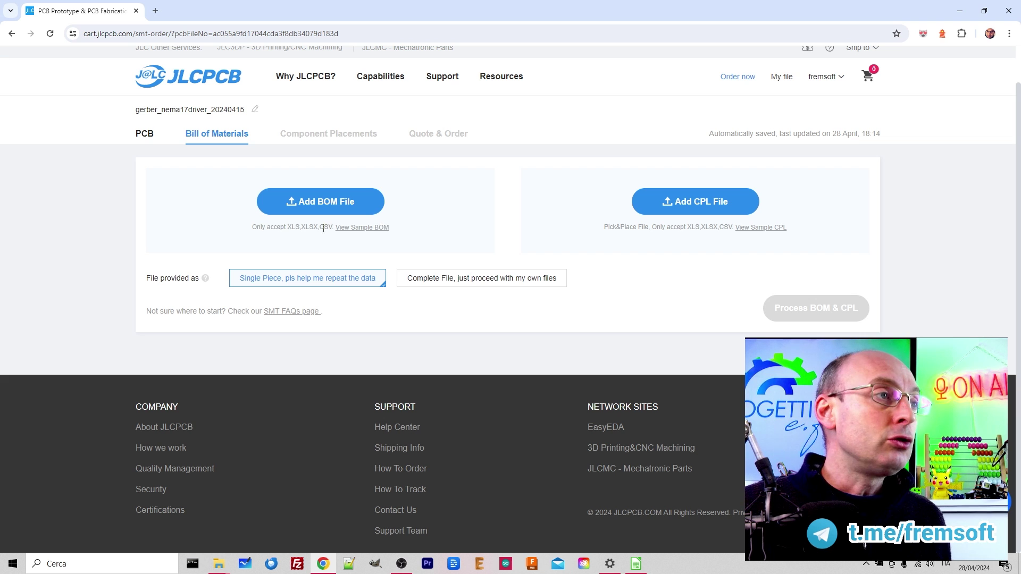
{"action": "left_click", "coordinate": [365, 228]}
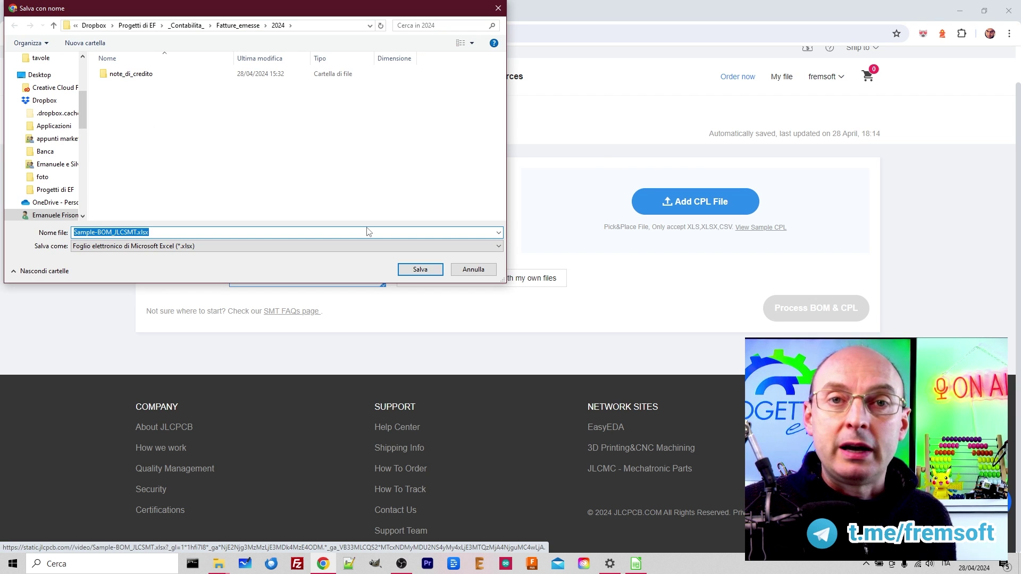
{"action": "key", "text": "Return"}
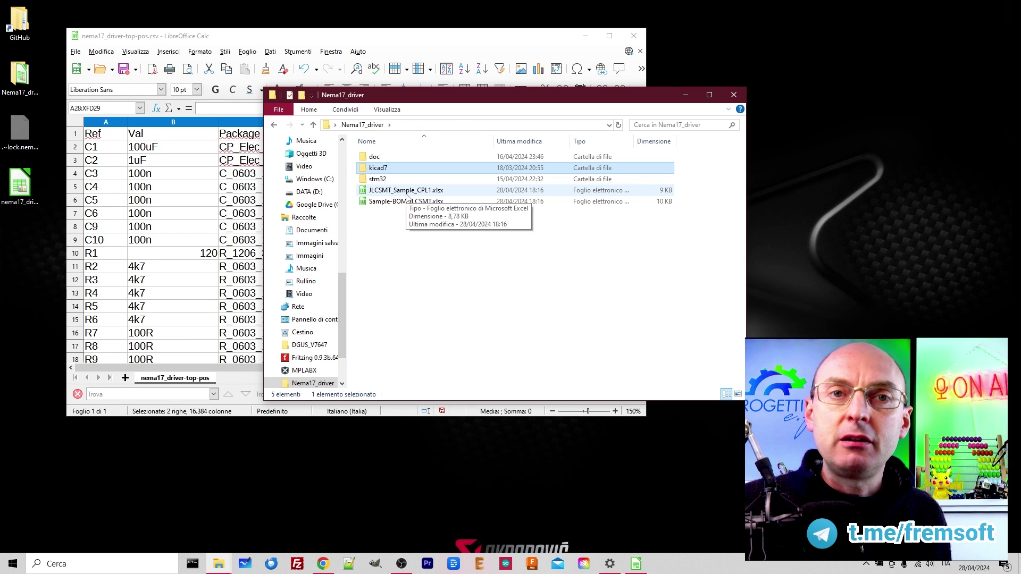
Place the top-pos sheet beside Sample-BOM_JLCSMT.xlsx and fill the BOM's USB1 row 8 down through row 27.
{"action": "left_click_drag", "start_coordinate": [260, 38], "coordinate": [214, 38]}
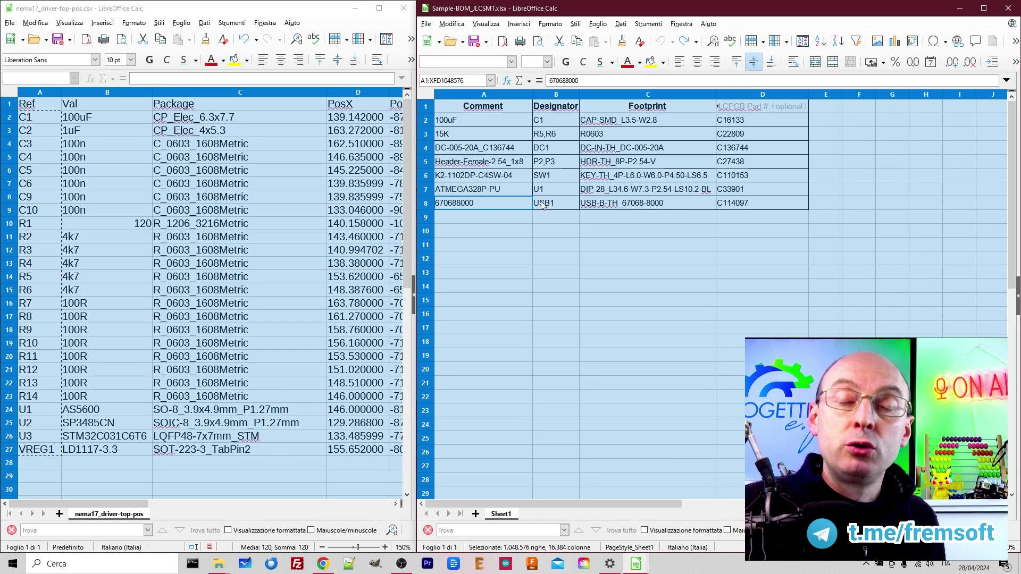
{"action": "left_click", "coordinate": [9, 451]}
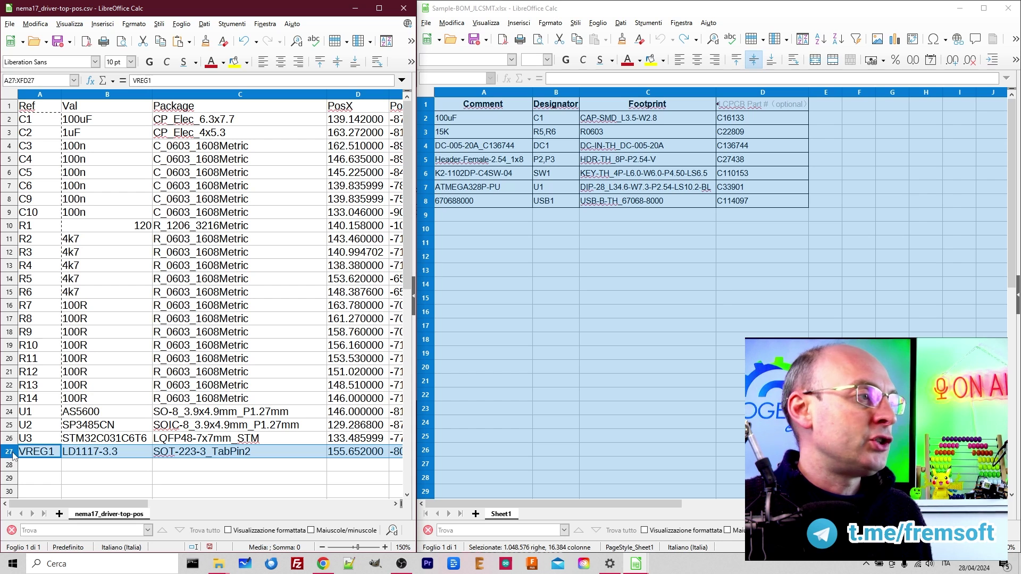
{"action": "left_click", "coordinate": [460, 205]}
{"action": "key", "text": "shift+space"}
{"action": "left_click_drag", "start_coordinate": [526, 200], "coordinate": [808, 472]}
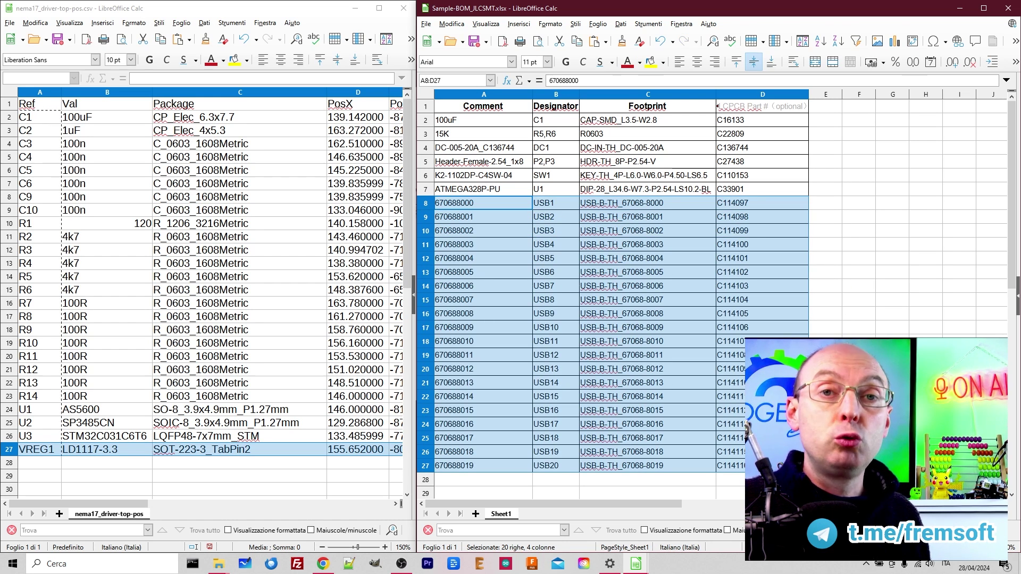
Copy the Val entries B2:B27 of the top-pos sheet into the BOM's Comment column from A2, values only, overwriting existing data.
{"action": "left_click", "coordinate": [481, 108]}
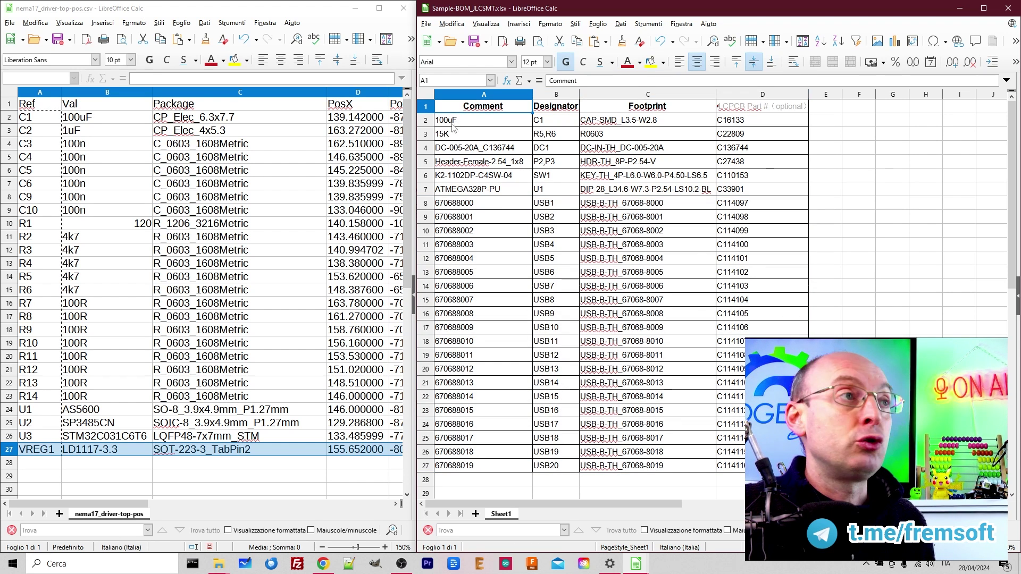
{"action": "left_click", "coordinate": [454, 124]}
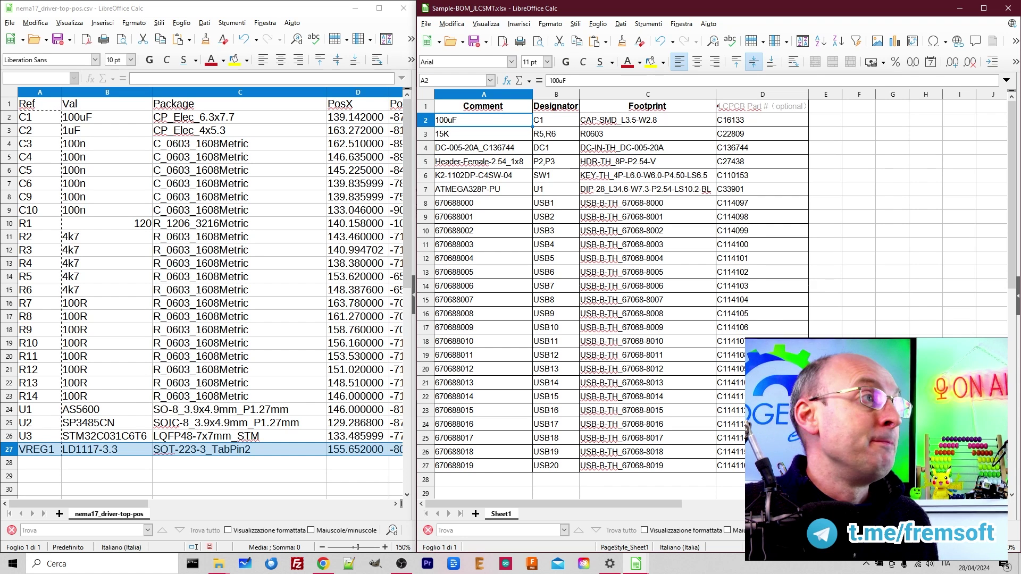
{"action": "left_click", "coordinate": [91, 108]}
{"action": "left_click", "coordinate": [93, 123]}
{"action": "left_click_drag", "start_coordinate": [93, 130], "coordinate": [105, 457]}
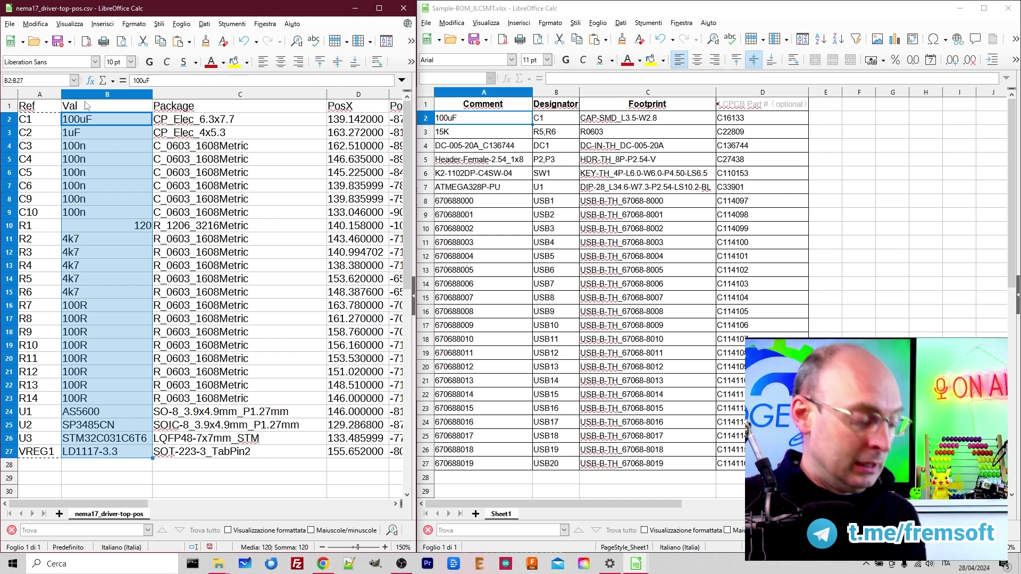
{"action": "key", "text": "ctrl+c"}
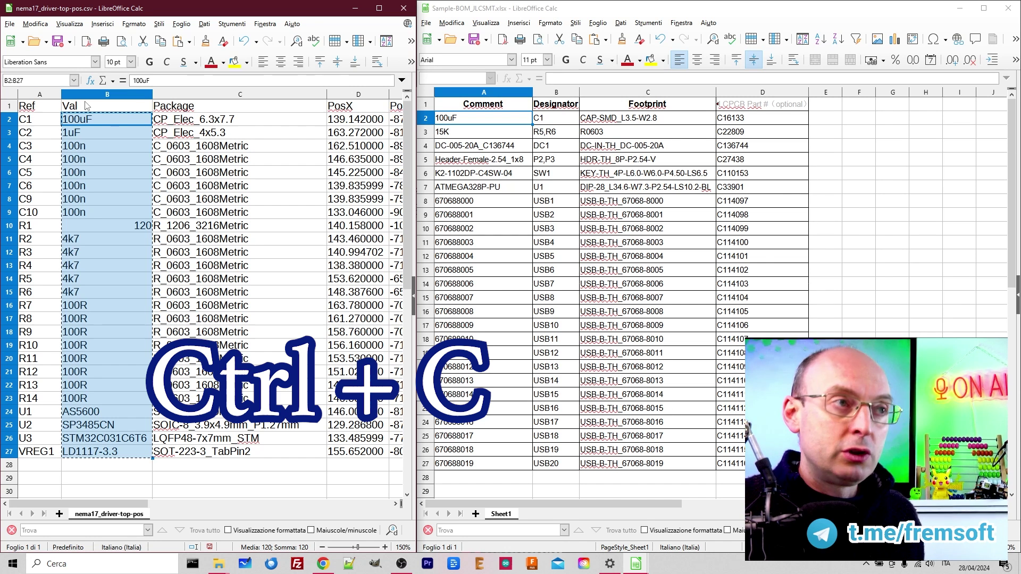
{"action": "left_click", "coordinate": [468, 117]}
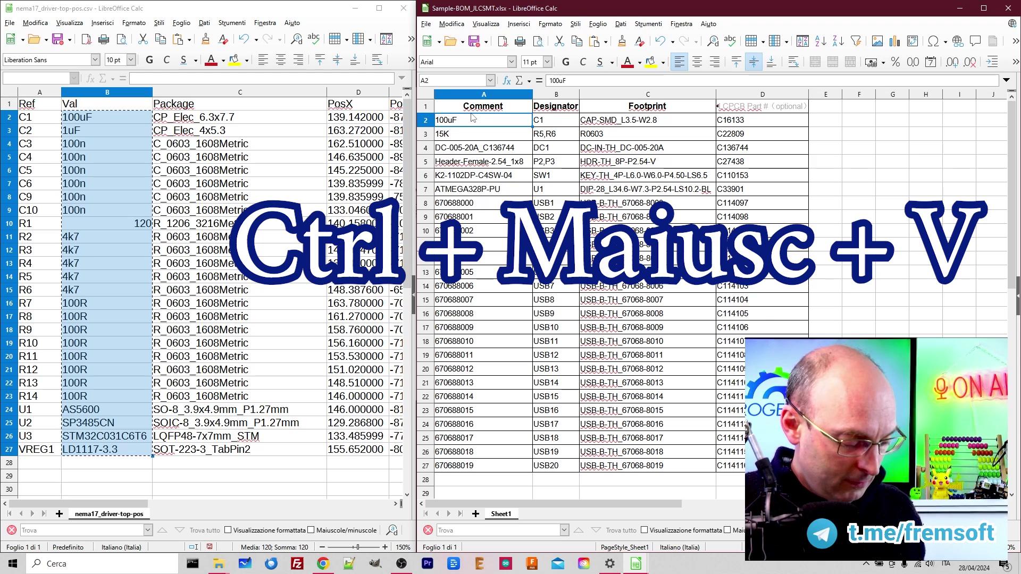
{"action": "key", "text": "ctrl+shift+v"}
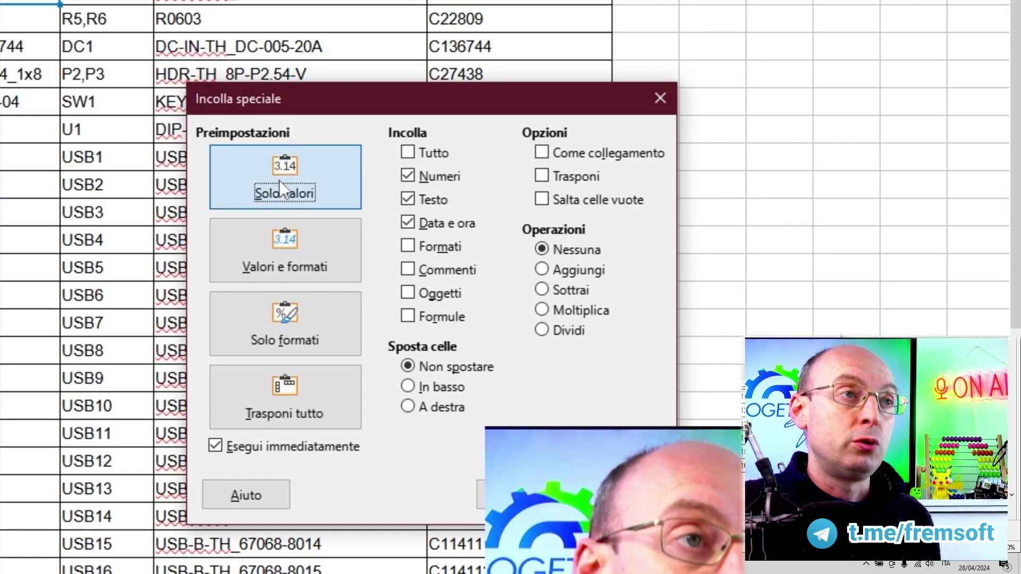
{"action": "left_click", "coordinate": [279, 180]}
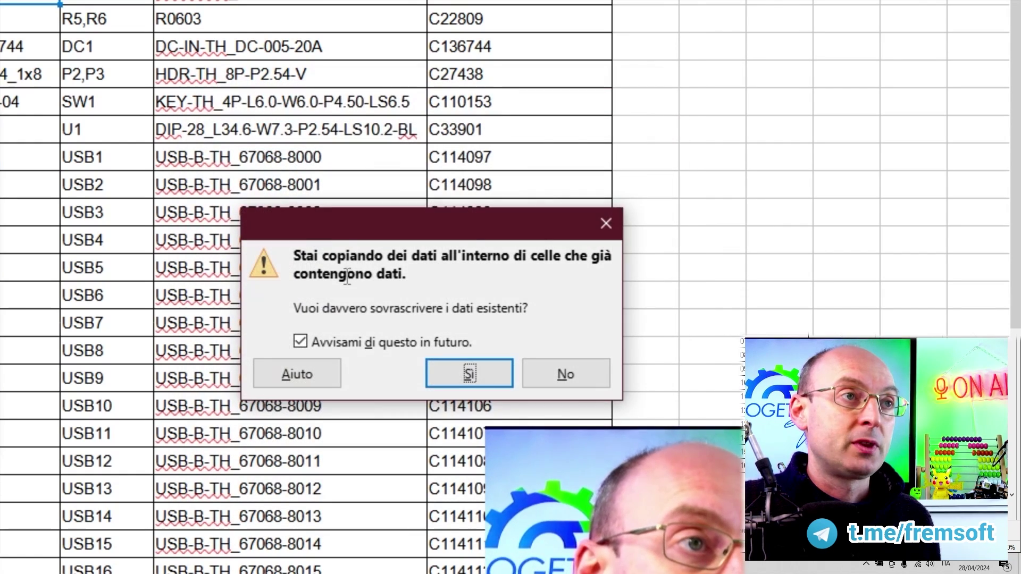
{"action": "left_click", "coordinate": [470, 375]}
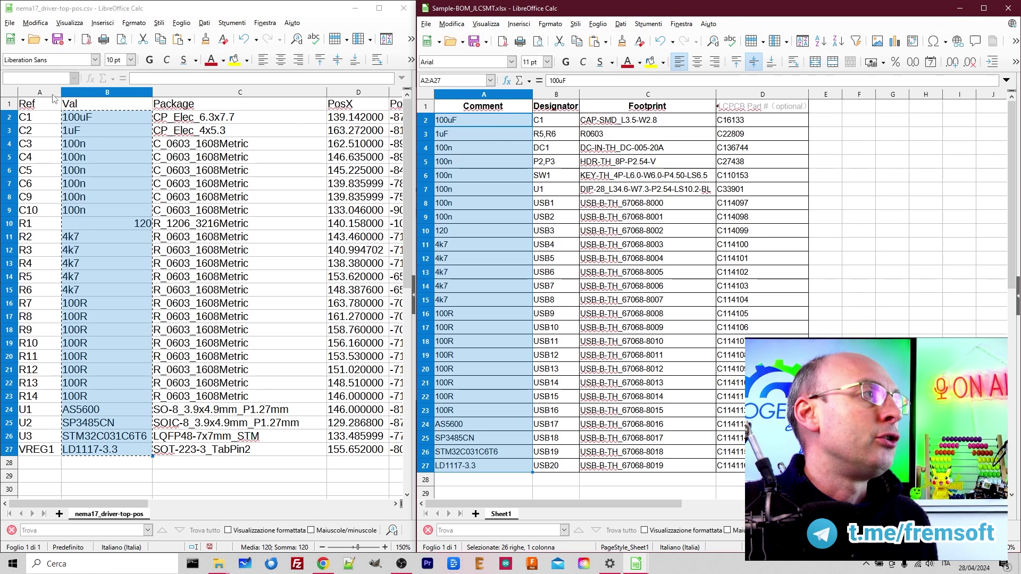
Copy the Ref entries A2:A27 into the BOM's Designator column from B2, values only, overwriting existing data.
{"action": "left_click_drag", "start_coordinate": [39, 118], "coordinate": [46, 453]}
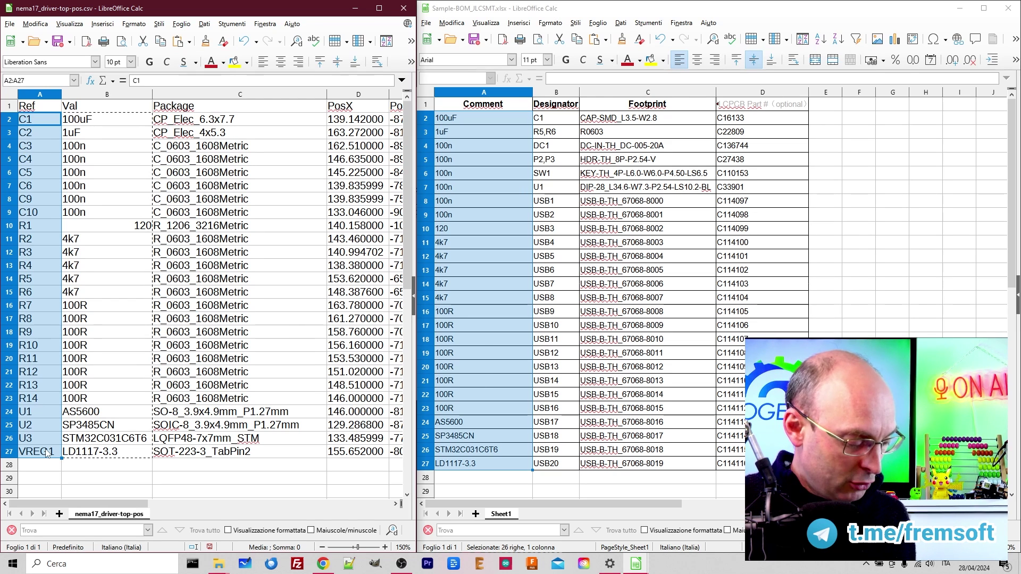
{"action": "key", "text": "ctrl+c"}
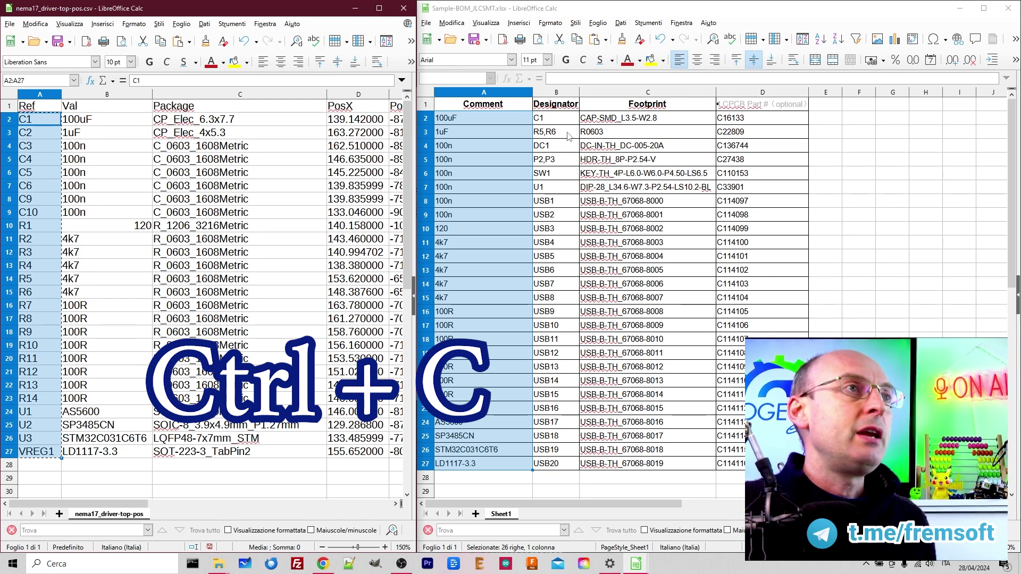
{"action": "left_click", "coordinate": [556, 119]}
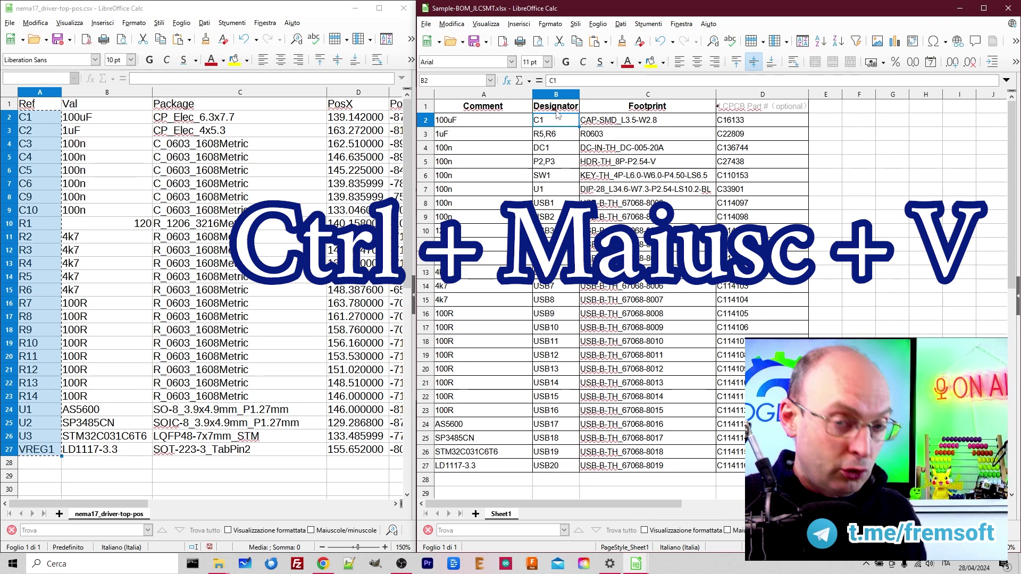
{"action": "key", "text": "ctrl+shift+v"}
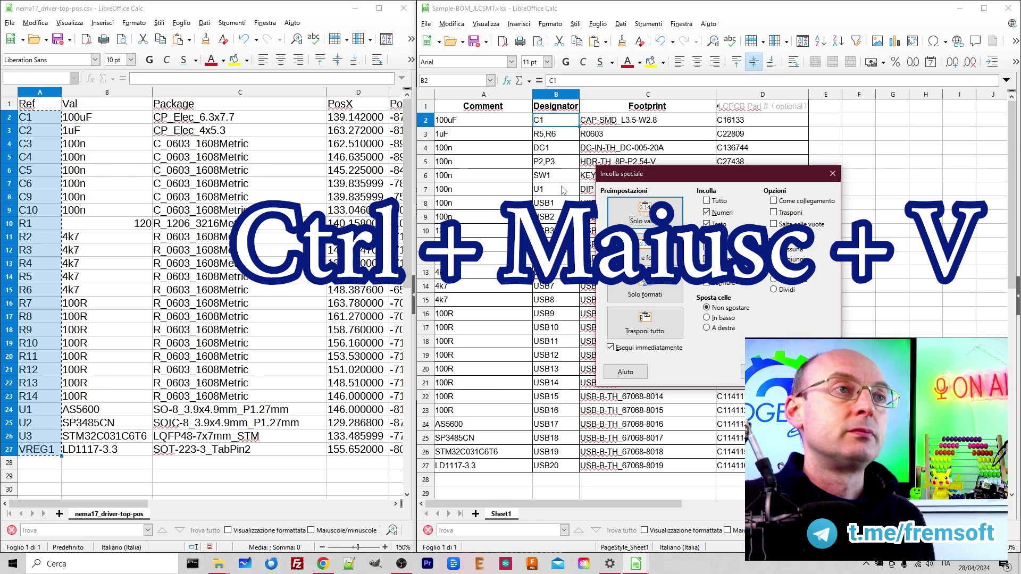
{"action": "left_click", "coordinate": [645, 213]}
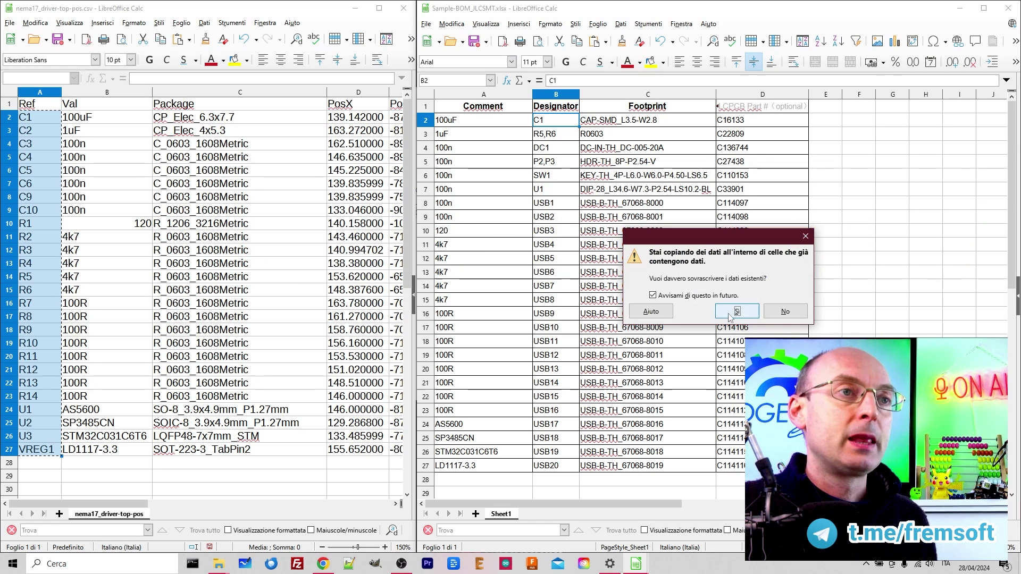
{"action": "left_click", "coordinate": [736, 312]}
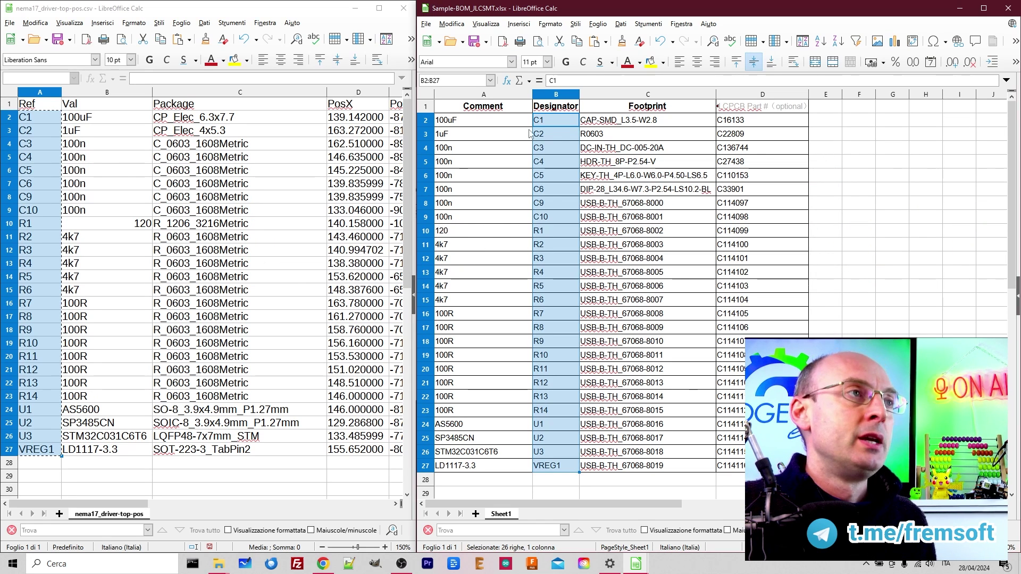
Copy the Package entries C2:C27 into the BOM's Footprint column from C2, values only.
{"action": "left_click", "coordinate": [621, 104]}
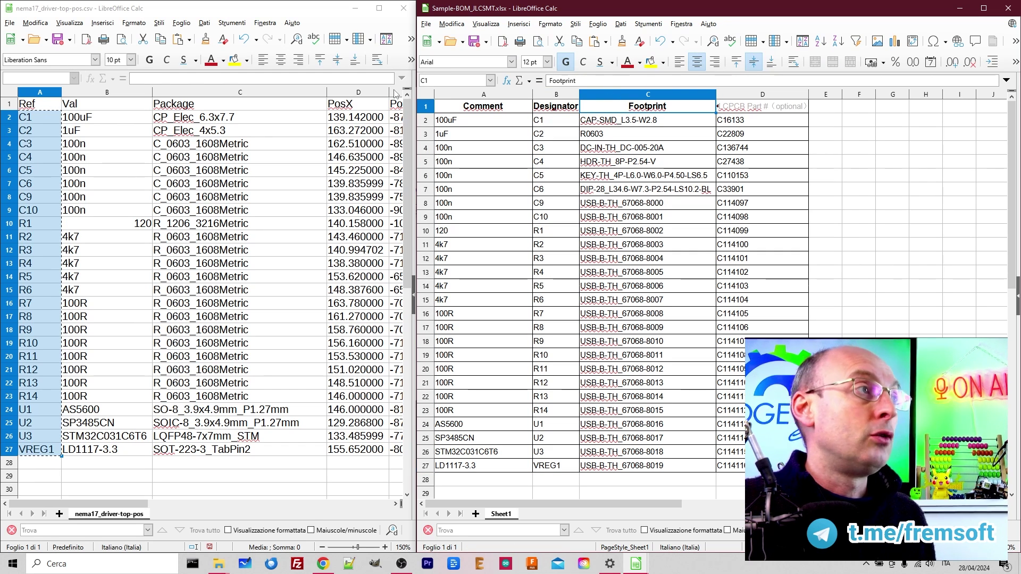
{"action": "left_click", "coordinate": [196, 104]}
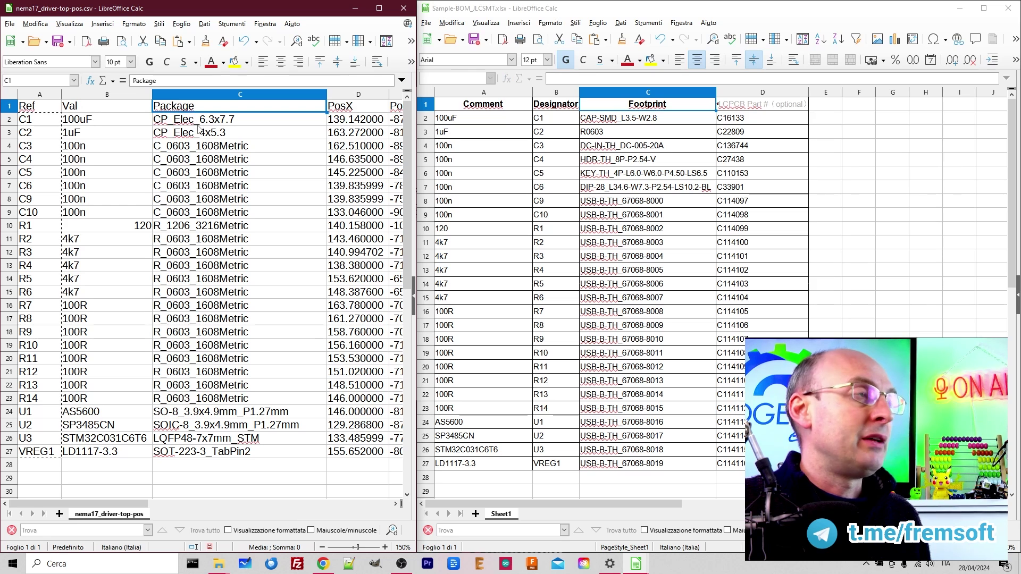
{"action": "left_click_drag", "start_coordinate": [200, 119], "coordinate": [203, 453]}
{"action": "key", "text": "ctrl+c"}
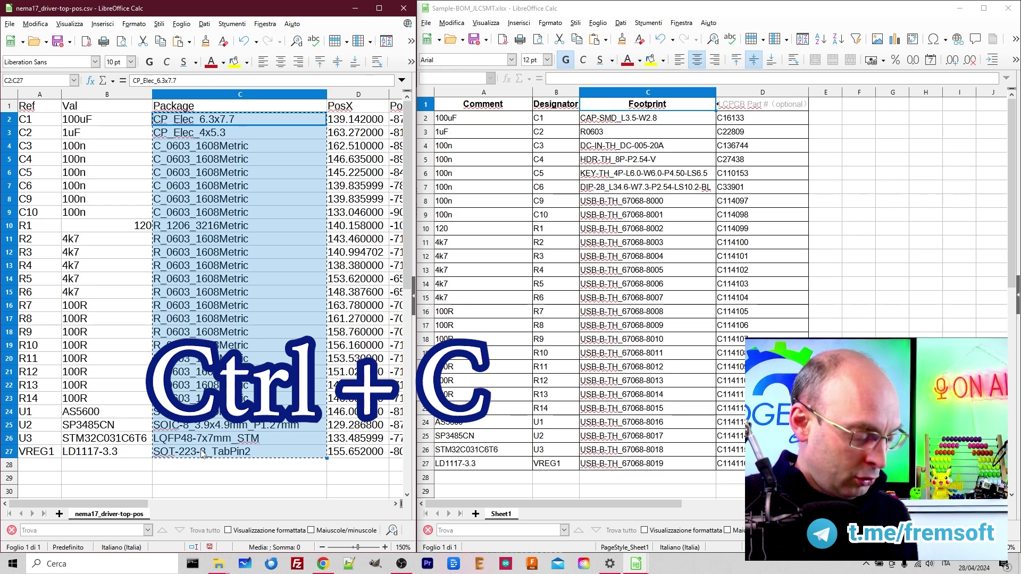
{"action": "left_click", "coordinate": [645, 119]}
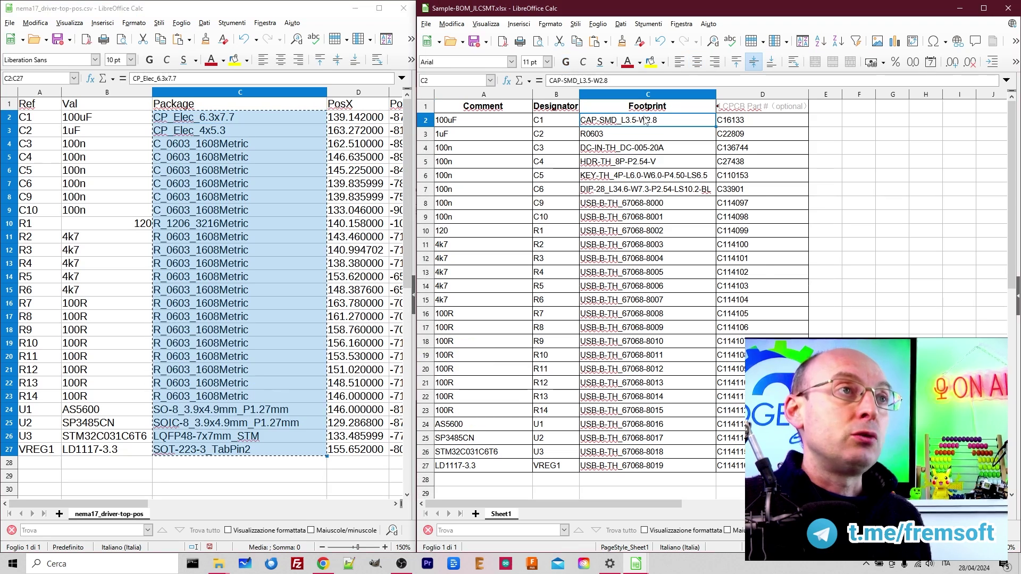
{"action": "key", "text": "ctrl+shift+v"}
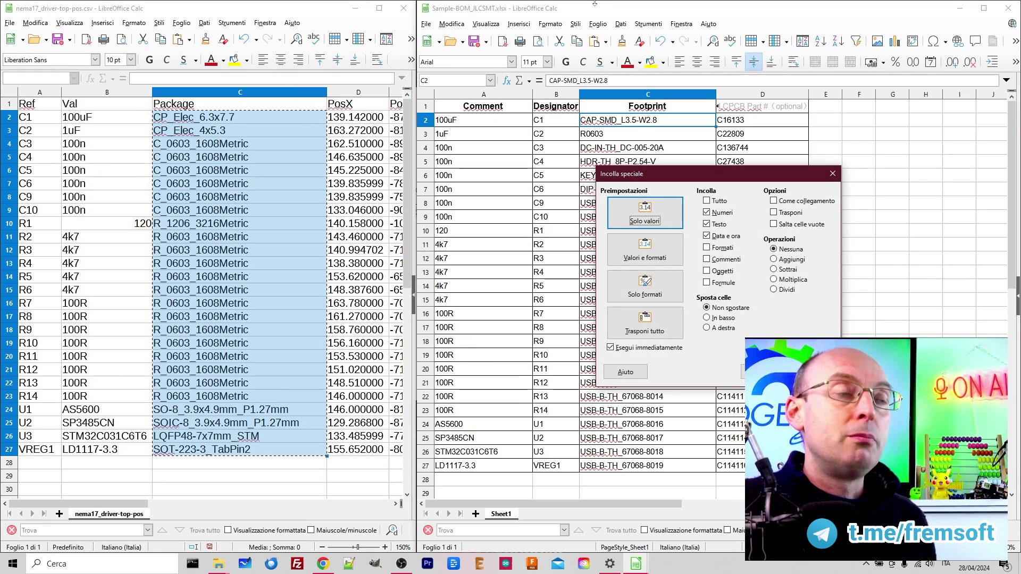
{"action": "left_click", "coordinate": [629, 212]}
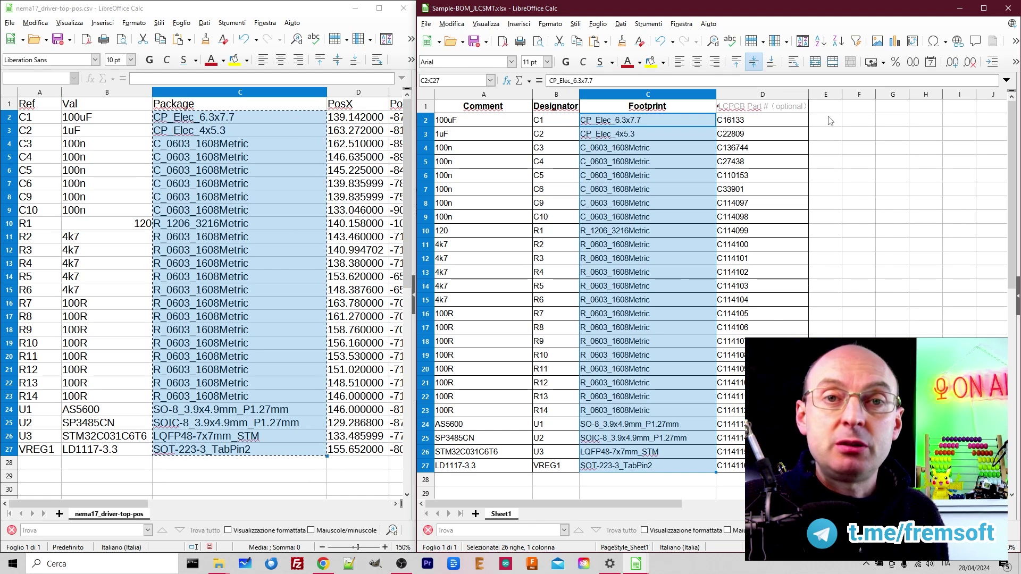
Clear the sample JLCPCB part numbers in D2:D27 of the BOM, then save and close the file.
{"action": "left_click", "coordinate": [750, 122]}
{"action": "left_click_drag", "start_coordinate": [734, 465], "coordinate": [741, 126]}
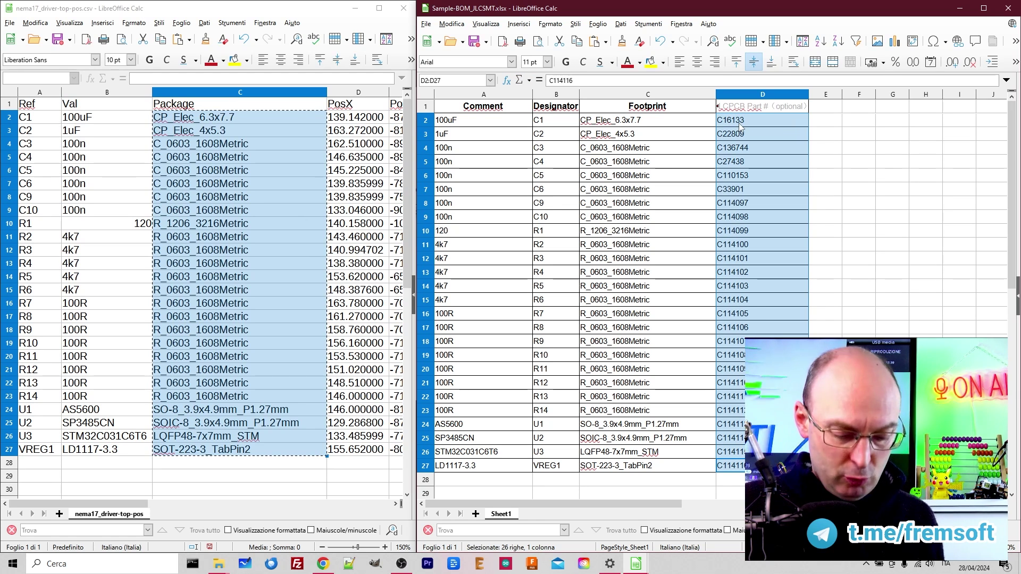
{"action": "key", "text": "Delete"}
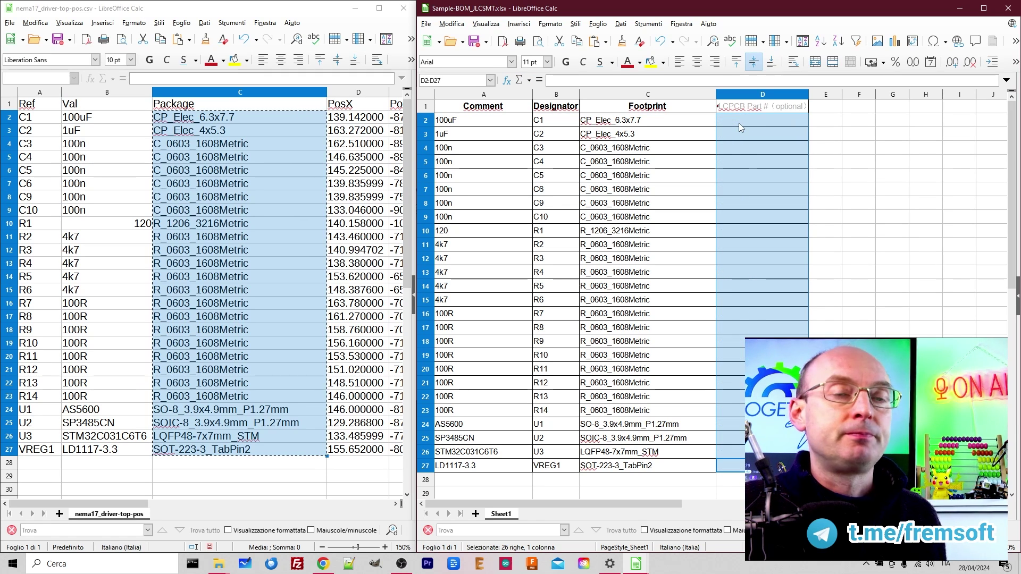
{"action": "left_click", "coordinate": [473, 42]}
{"action": "left_click", "coordinate": [1008, 8]}
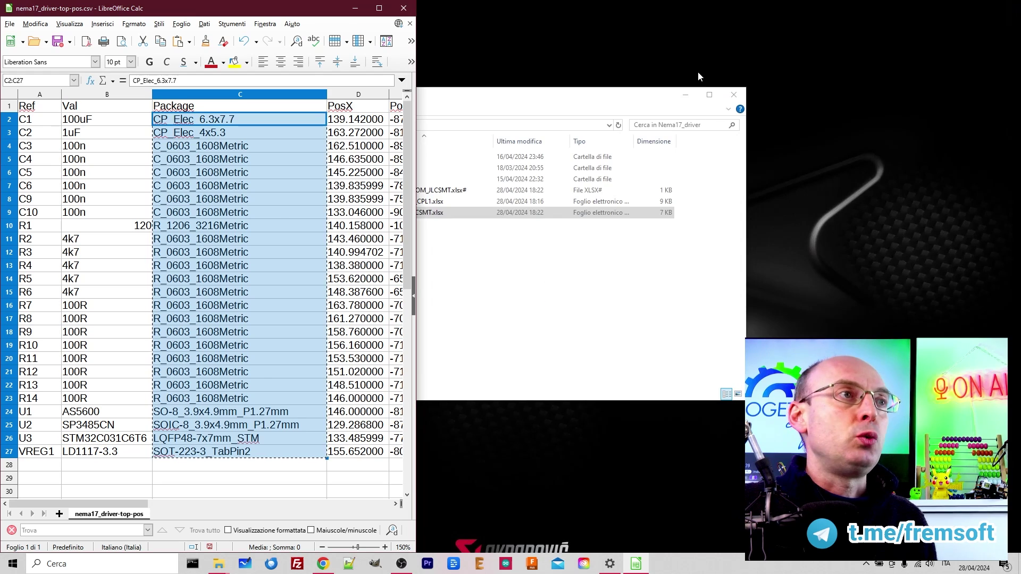
Open JLCSMT_Sample_CPL1.xlsx from the Nema17_driver folder in File Explorer.
{"action": "left_click", "coordinate": [551, 97]}
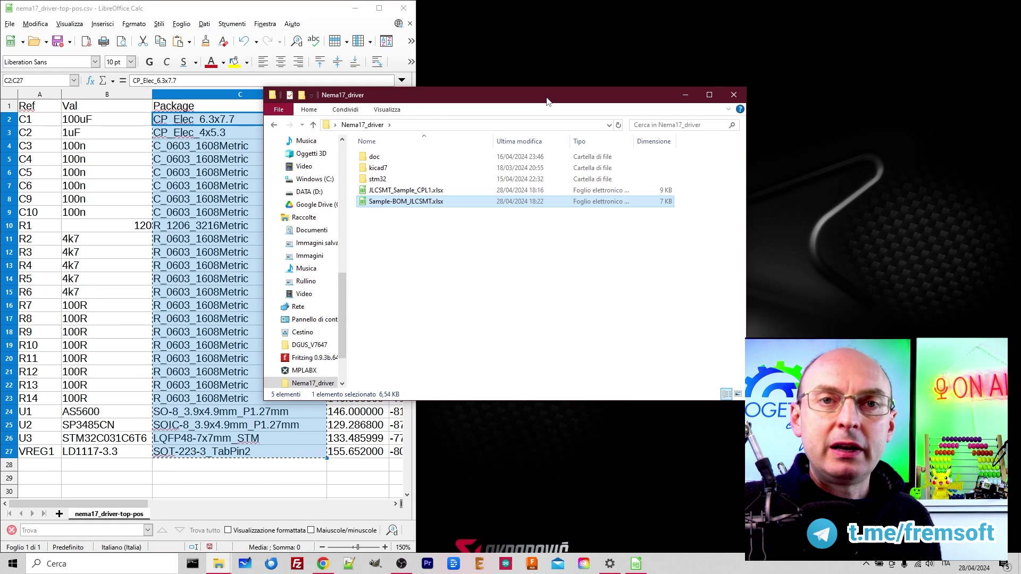
{"action": "double_click", "coordinate": [397, 190]}
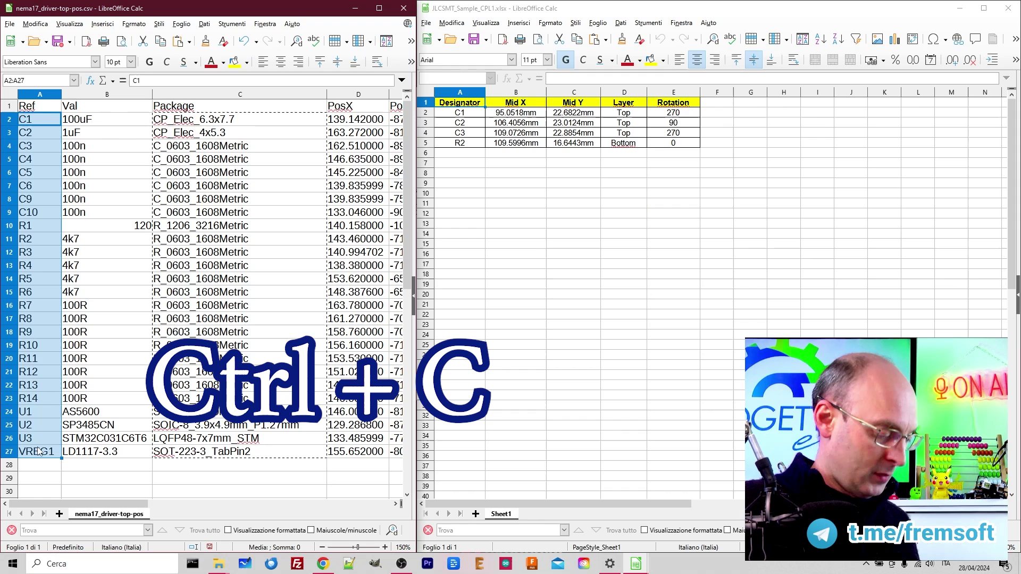
Extend the CPL sample rows down to row 27 and overwrite the Designators from A2 with the copied Ref values only.
{"action": "left_click_drag", "start_coordinate": [455, 144], "coordinate": [702, 356]}
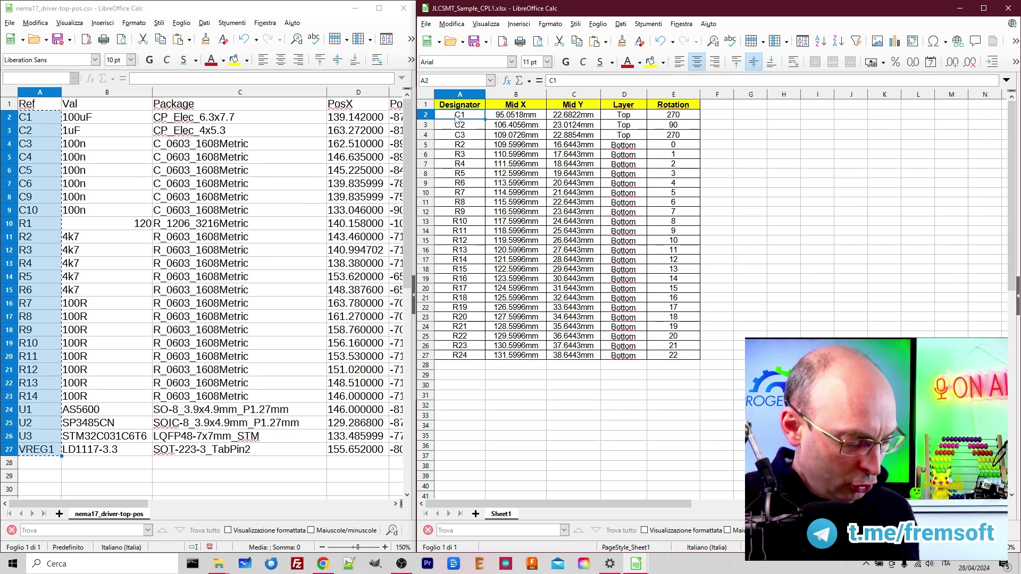
{"action": "key", "text": "ctrl+shift+v"}
{"action": "left_click", "coordinate": [638, 212]}
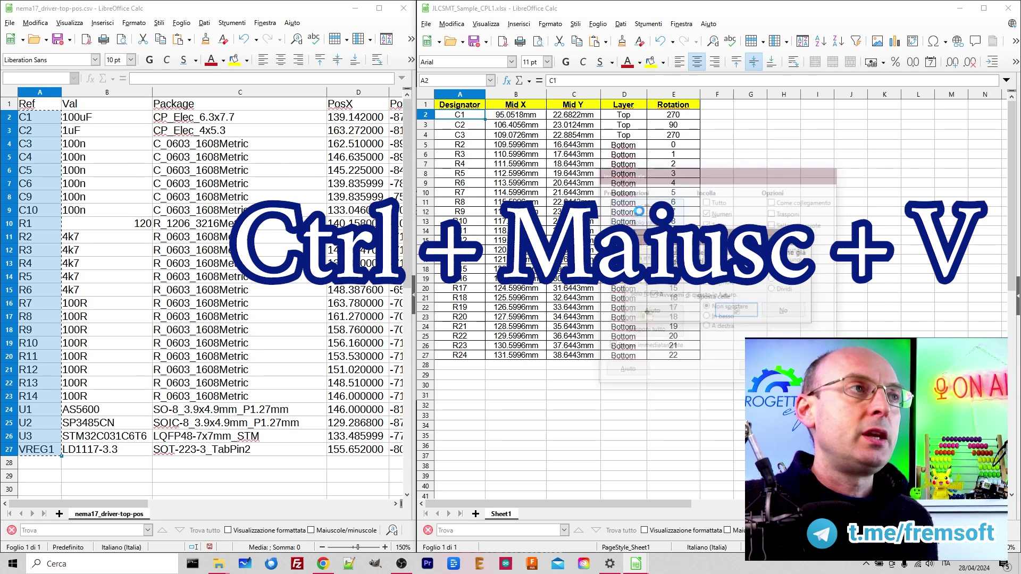
{"action": "left_click", "coordinate": [732, 310]}
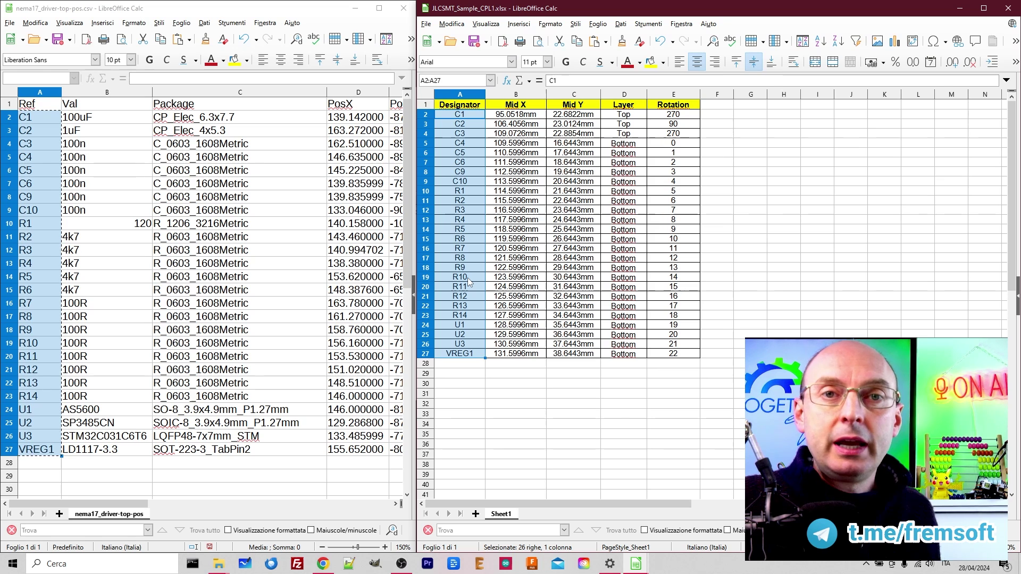
Copy the PosX and PosY entries D2:E27 into the CPL's Mid X and Mid Y columns from B2, values only.
{"action": "key", "text": "ctrl+c"}
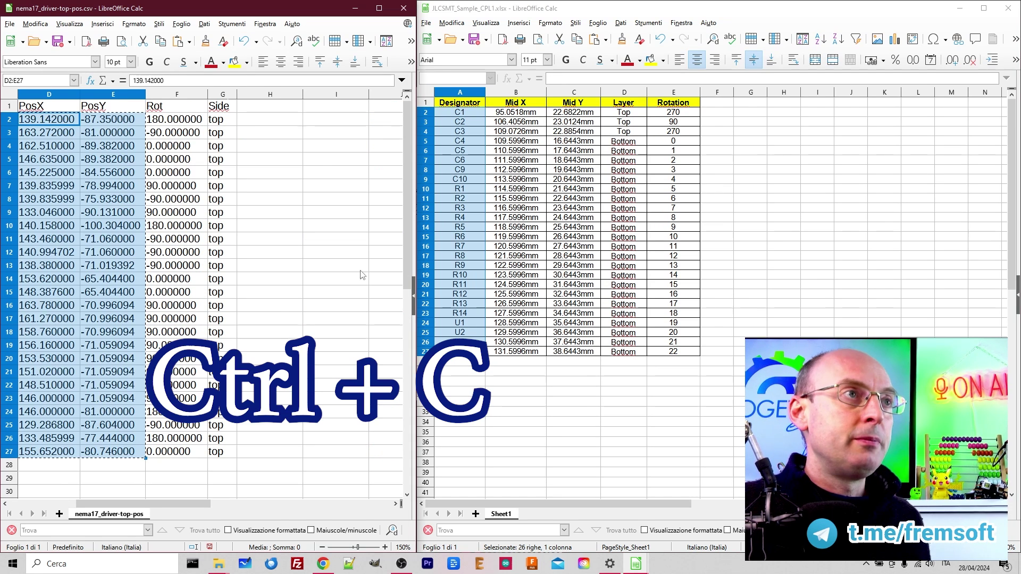
{"action": "left_click", "coordinate": [512, 113]}
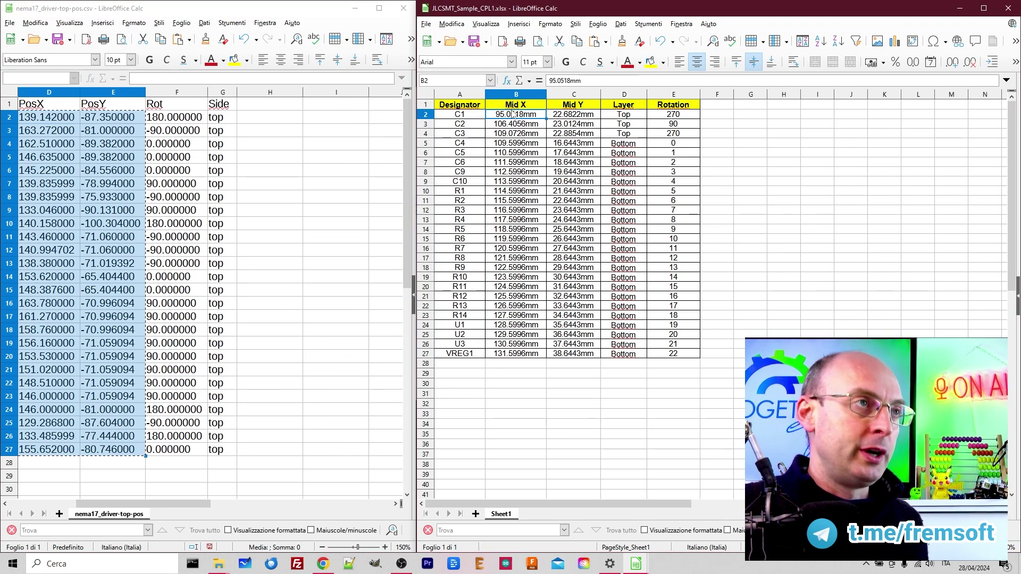
{"action": "key", "text": "ctrl+shift+v"}
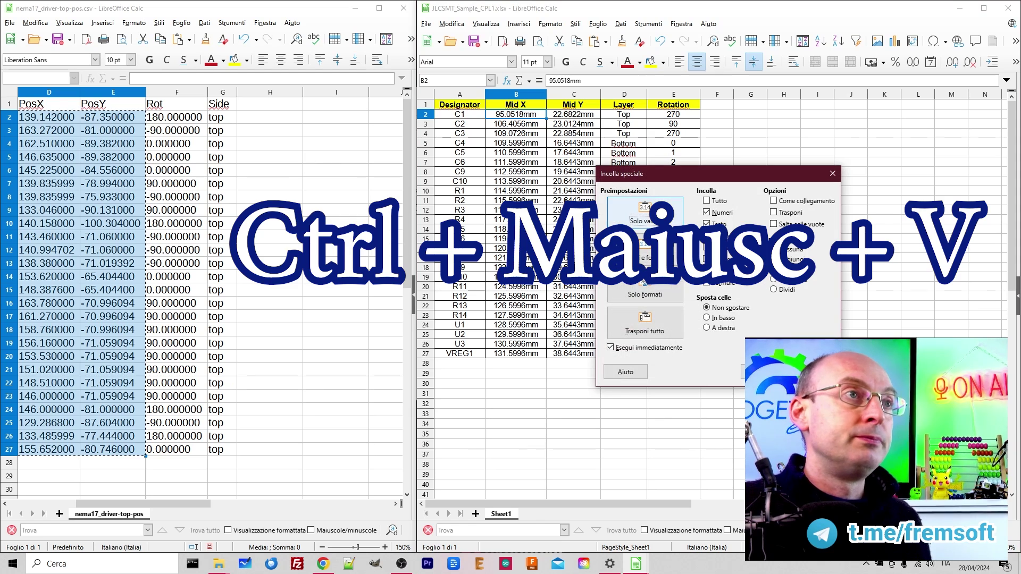
{"action": "left_click", "coordinate": [653, 217]}
{"action": "left_click", "coordinate": [737, 310]}
Copy the Rot entries F2:F27 into the CPL's Rotation column from E2, values only.
{"action": "left_click_drag", "start_coordinate": [176, 117], "coordinate": [166, 449]}
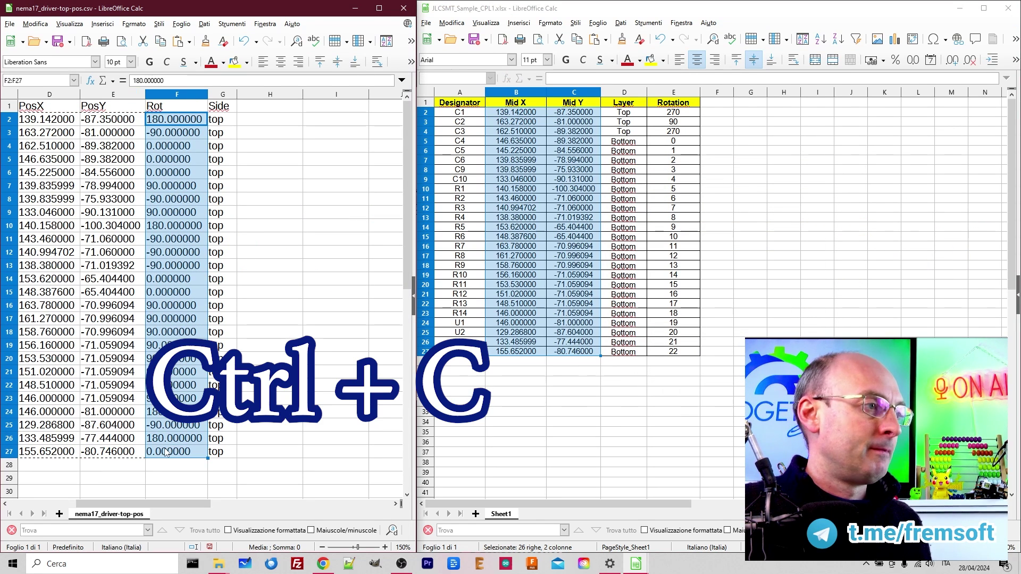
{"action": "left_click", "coordinate": [674, 113]}
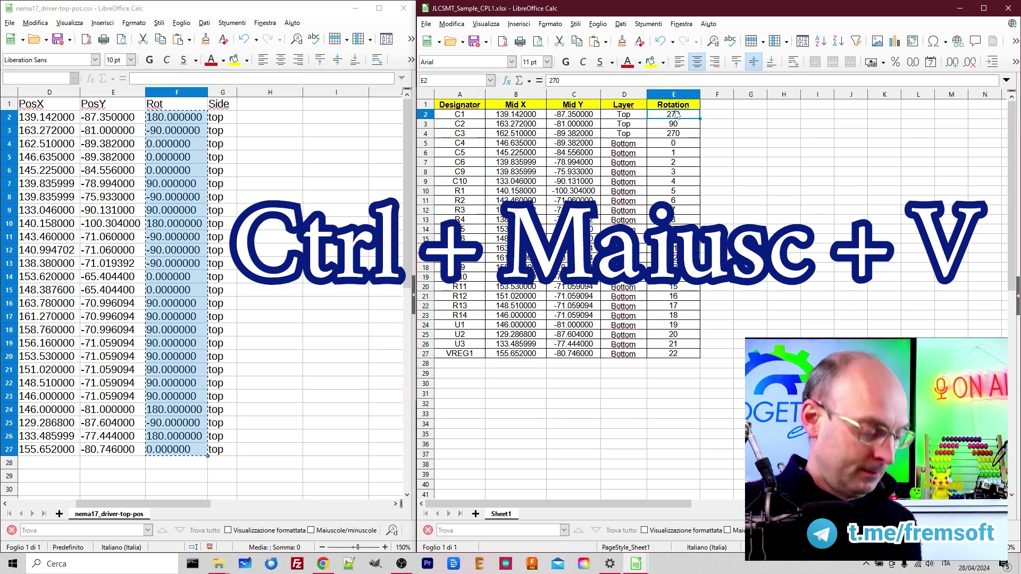
{"action": "key", "text": "ctrl+shift+v"}
{"action": "left_click", "coordinate": [653, 216]}
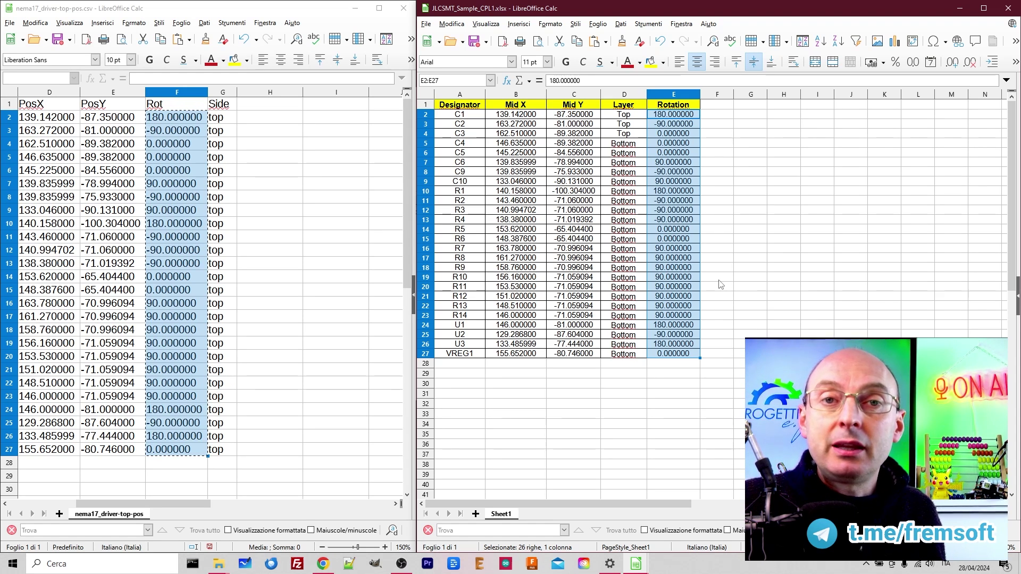
Fill the CPL's Layer column D2:D27 with Top and save the file.
{"action": "left_click", "coordinate": [624, 96]}
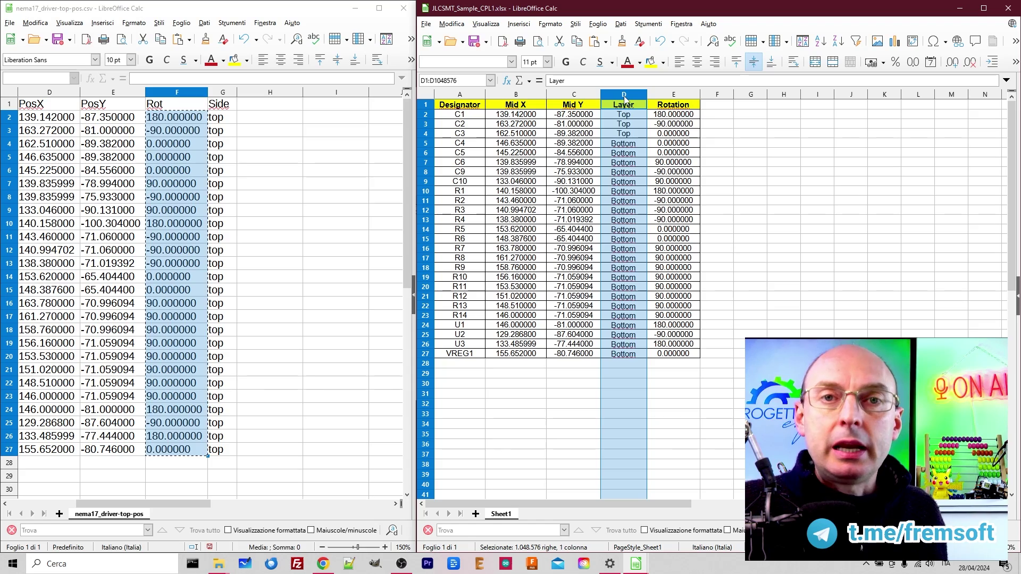
{"action": "left_click_drag", "start_coordinate": [624, 114], "coordinate": [624, 353]}
{"action": "key", "text": "ctrl+d"}
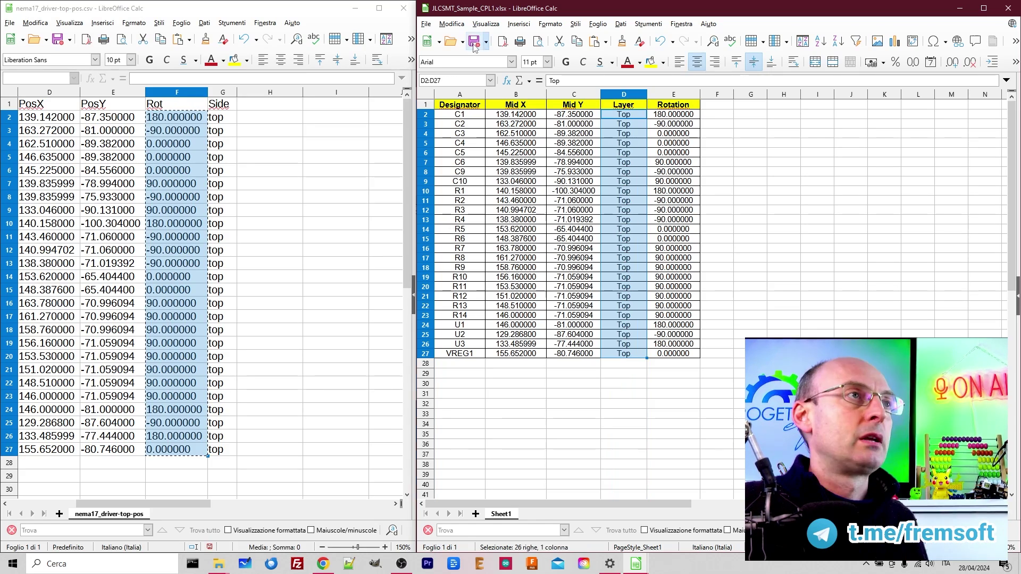
Switch to the JLCPCB order page in Chrome and add Sample-BOM_JLCSMT.xlsx as the BOM file.
{"action": "left_click", "coordinate": [323, 565]}
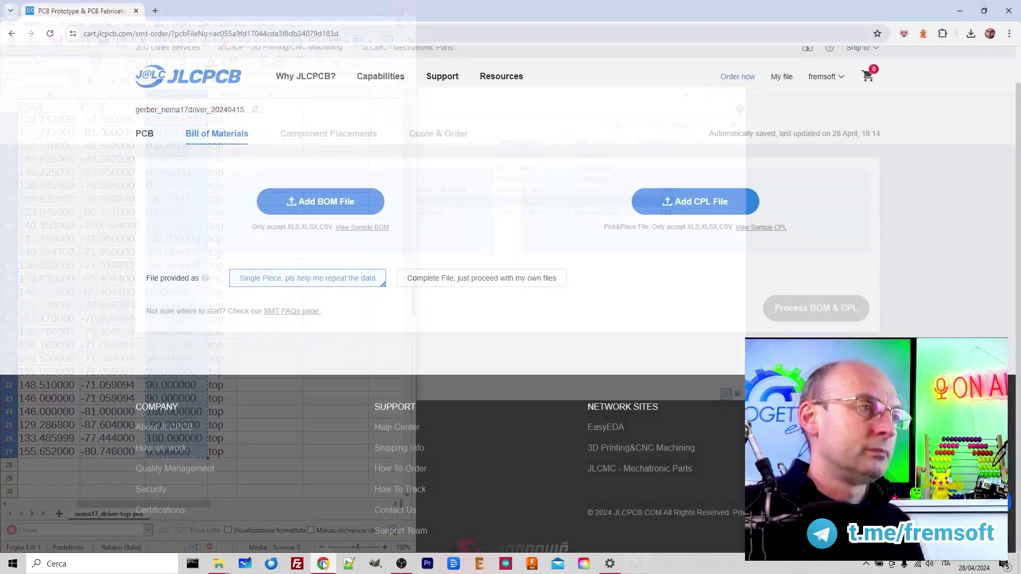
{"action": "left_click", "coordinate": [323, 202]}
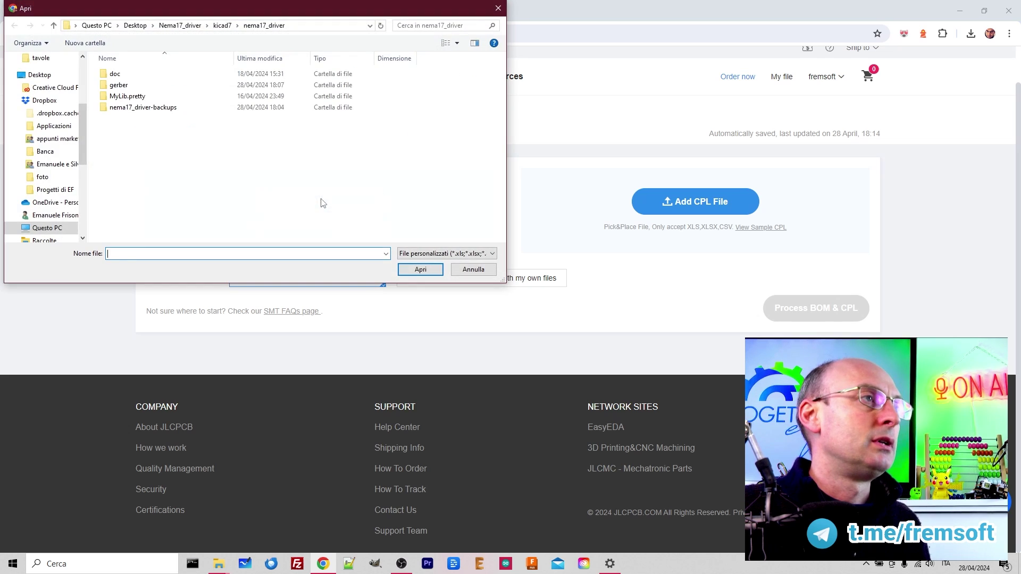
{"action": "double_click", "coordinate": [141, 118]}
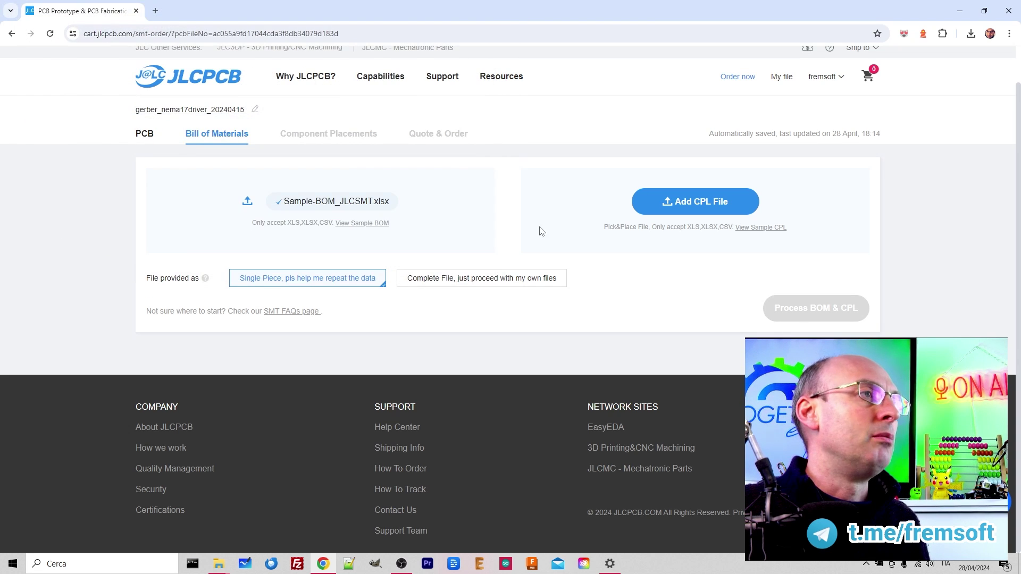
Add JLCSMT_Sample_CPL1.xlsx as the CPL file and process the BOM and CPL.
{"action": "left_click", "coordinate": [681, 202]}
{"action": "double_click", "coordinate": [141, 107]}
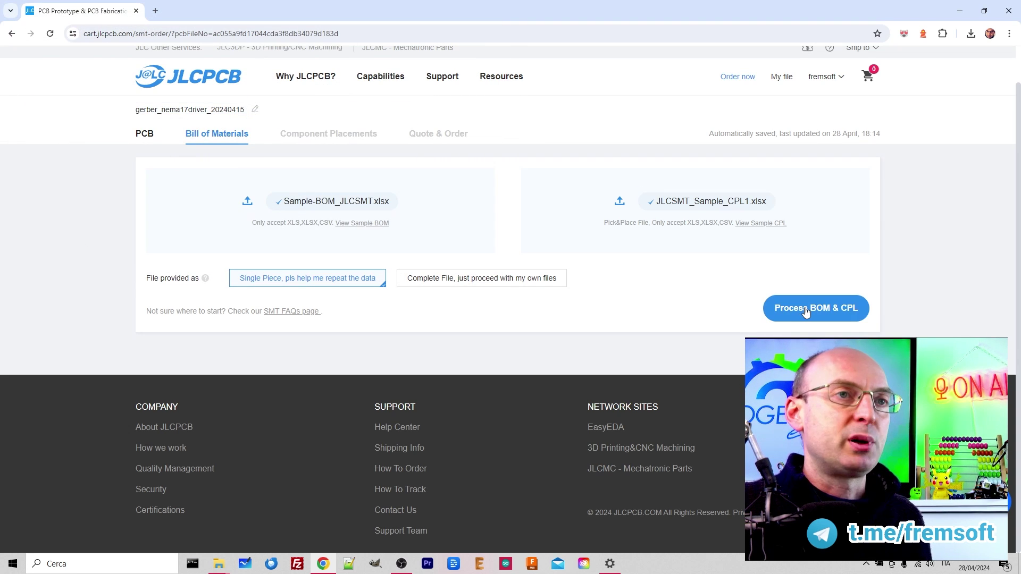
{"action": "left_click", "coordinate": [805, 310]}
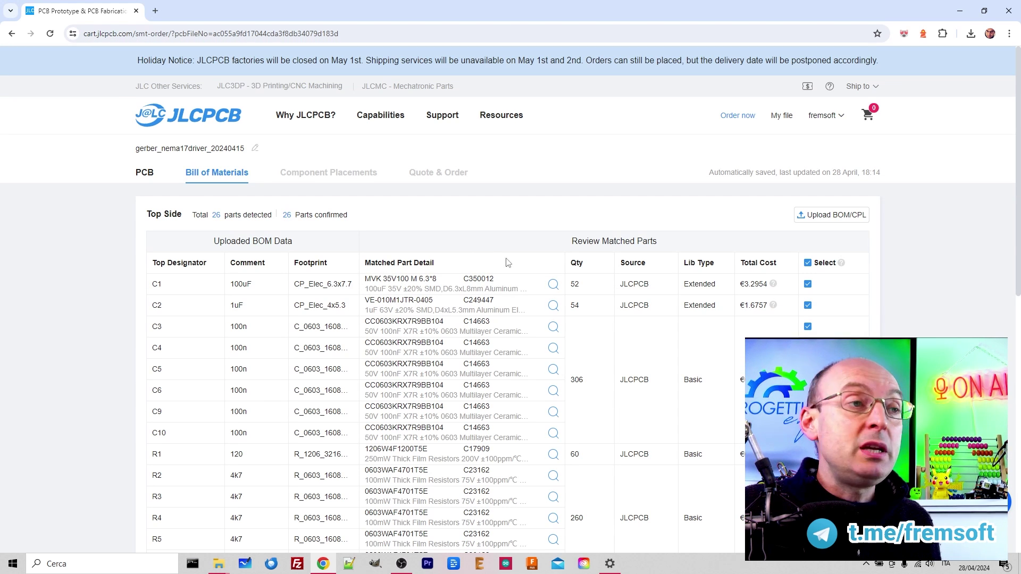
Review the matched part details for C1 against its comment and footprint in the Bill of Materials.
{"action": "scroll", "coordinate": [392, 276], "scroll_direction": "down", "scroll_amount": 1}
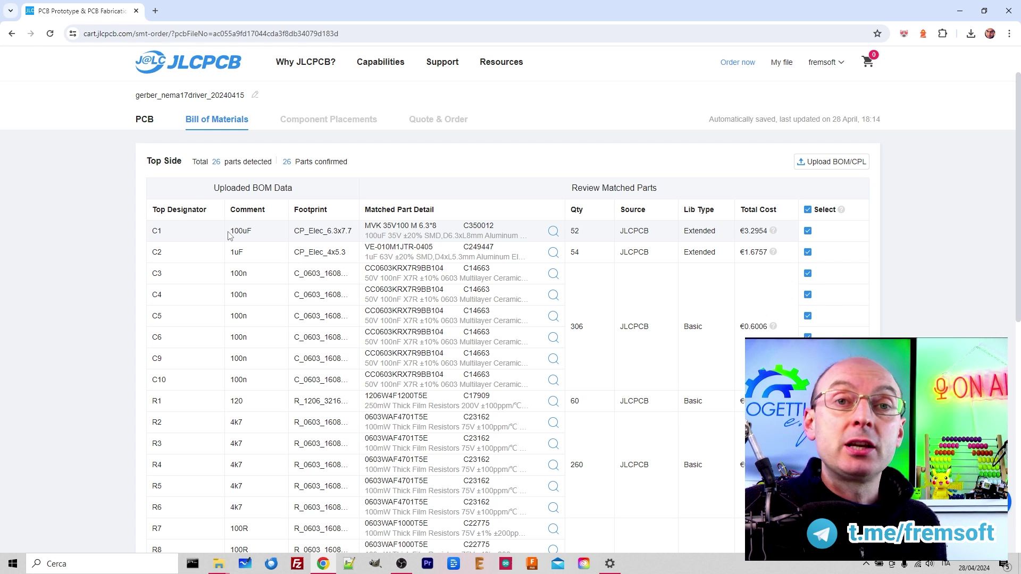
{"action": "left_click", "coordinate": [163, 232]}
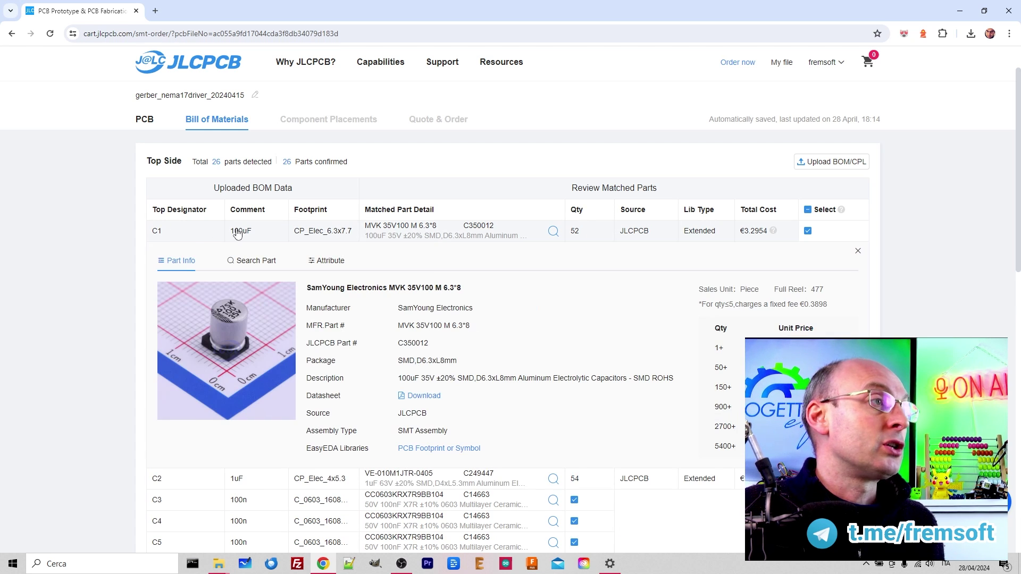
{"action": "left_click", "coordinate": [322, 234]}
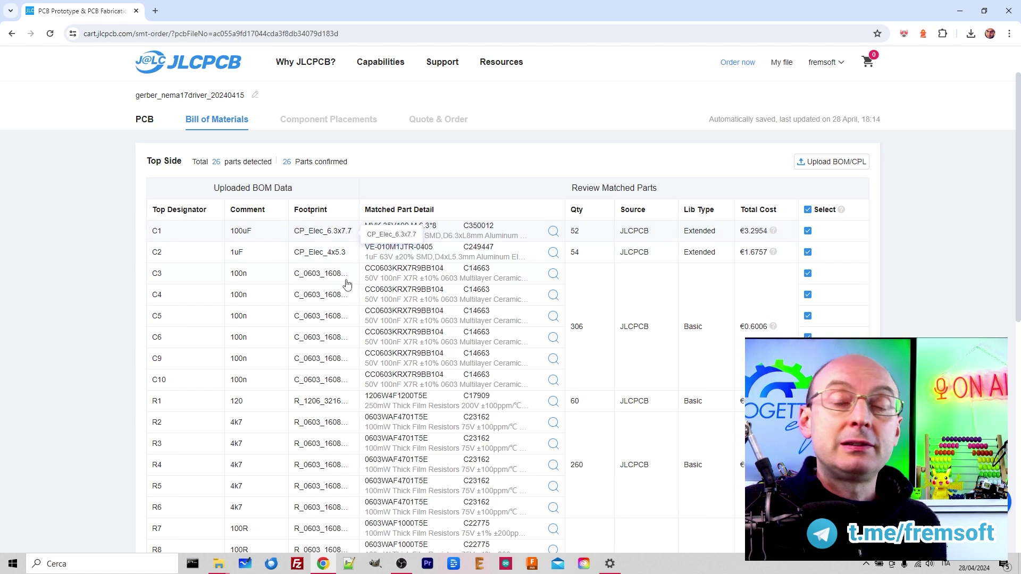
Copy C1's JLCPCB part number C350012 from its part details into D2 of Sample-BOM_JLCSMT.xlsx as unformatted text.
{"action": "left_click", "coordinate": [464, 230]}
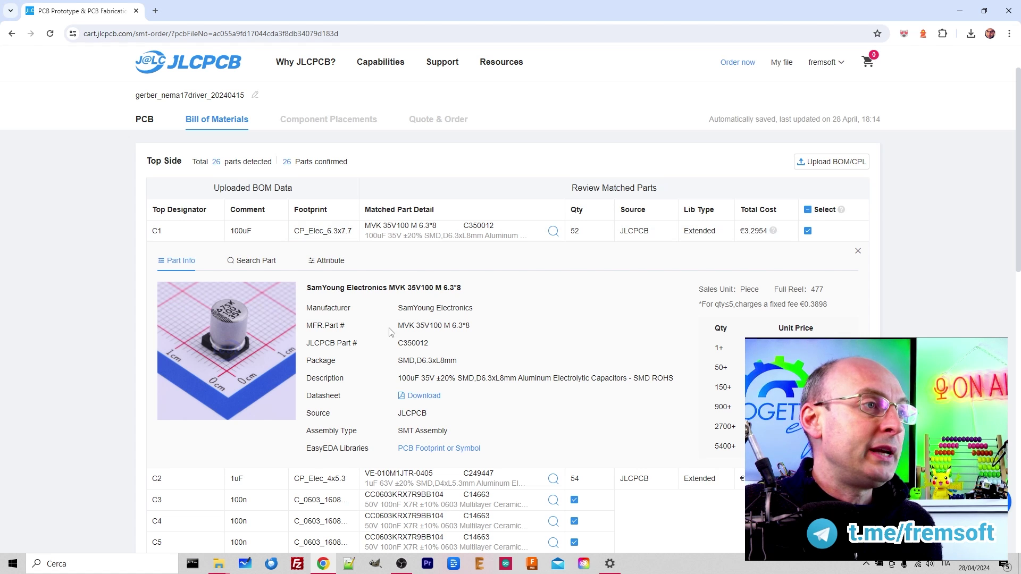
{"action": "left_click_drag", "start_coordinate": [399, 344], "coordinate": [424, 343]}
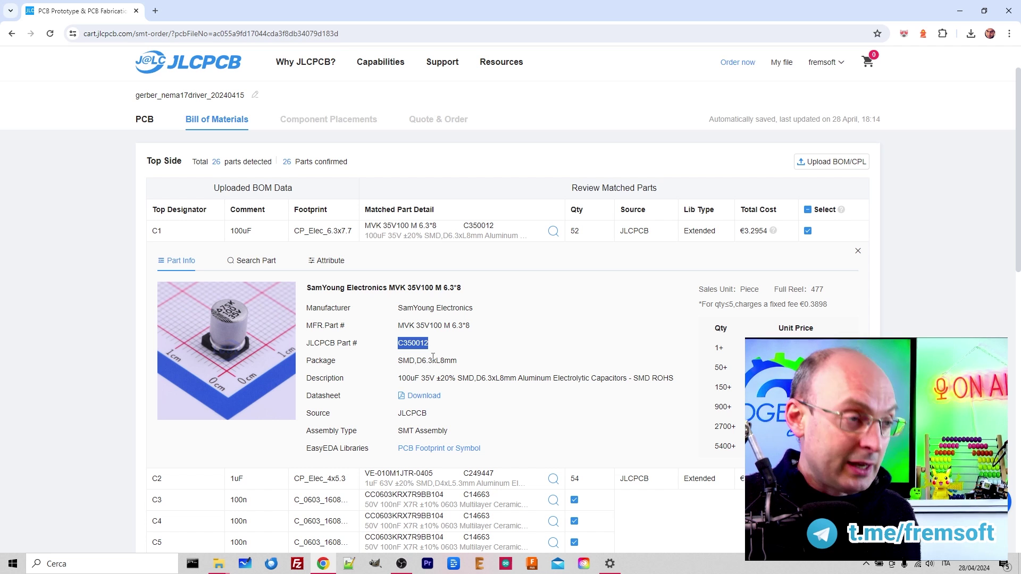
{"action": "key", "text": "alt+Tab"}
{"action": "double_click", "coordinate": [400, 201]}
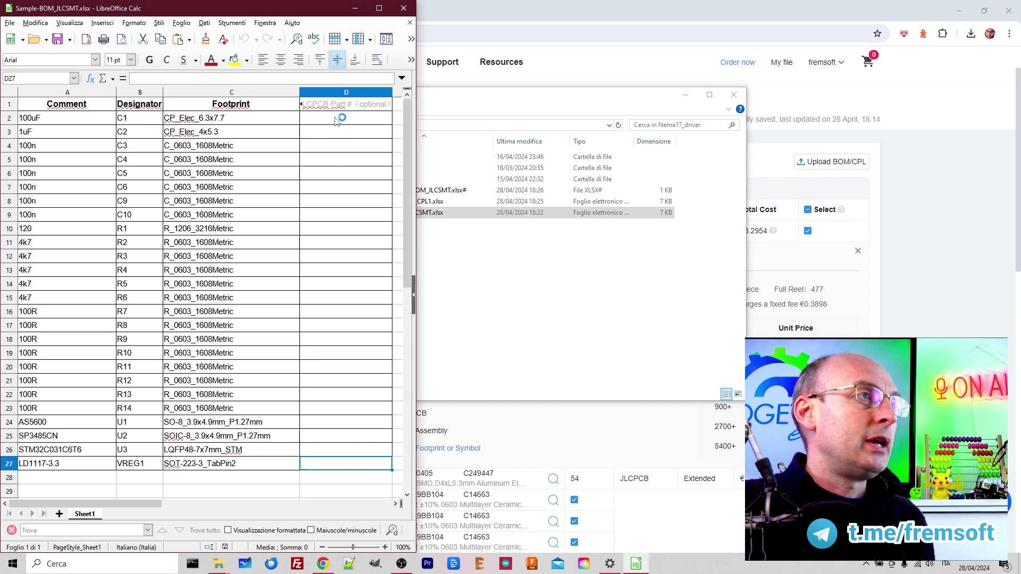
{"action": "left_click", "coordinate": [336, 119]}
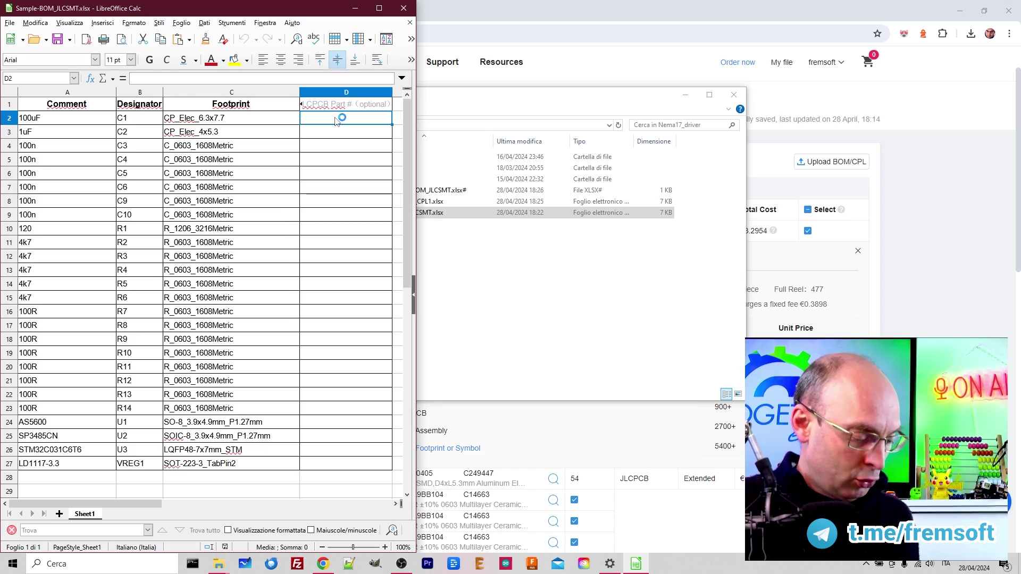
{"action": "key", "text": "ctrl+shift+v"}
{"action": "left_click", "coordinate": [156, 268]}
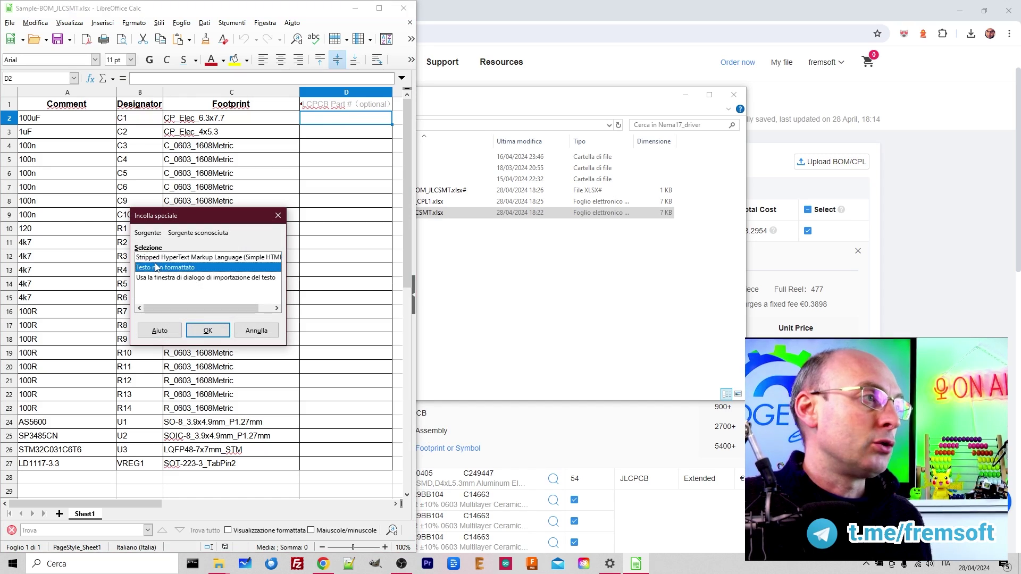
{"action": "double_click", "coordinate": [156, 267]}
{"action": "left_click_drag", "start_coordinate": [260, 8], "coordinate": [350, 76]}
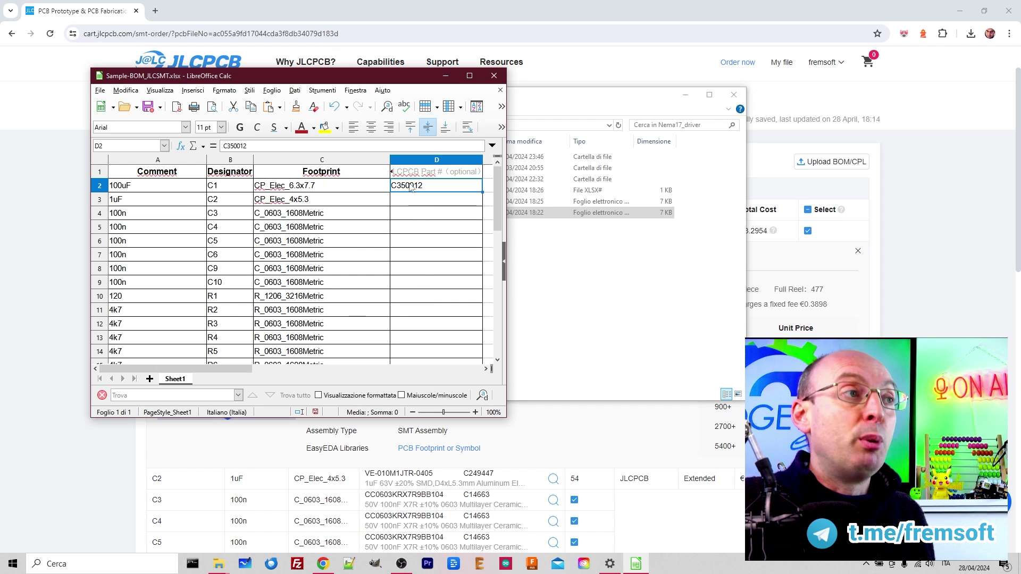
{"action": "left_click", "coordinate": [420, 206]}
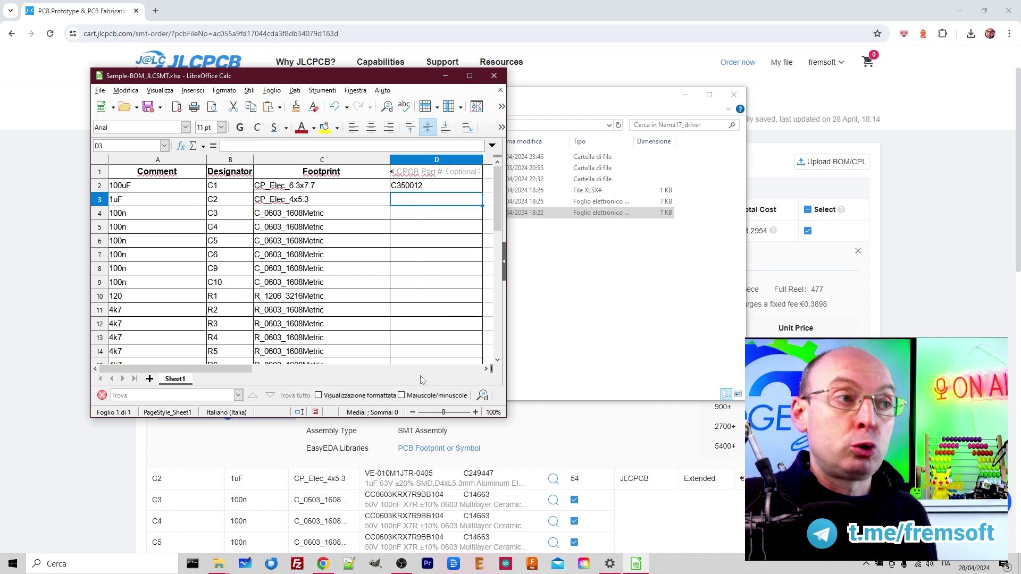